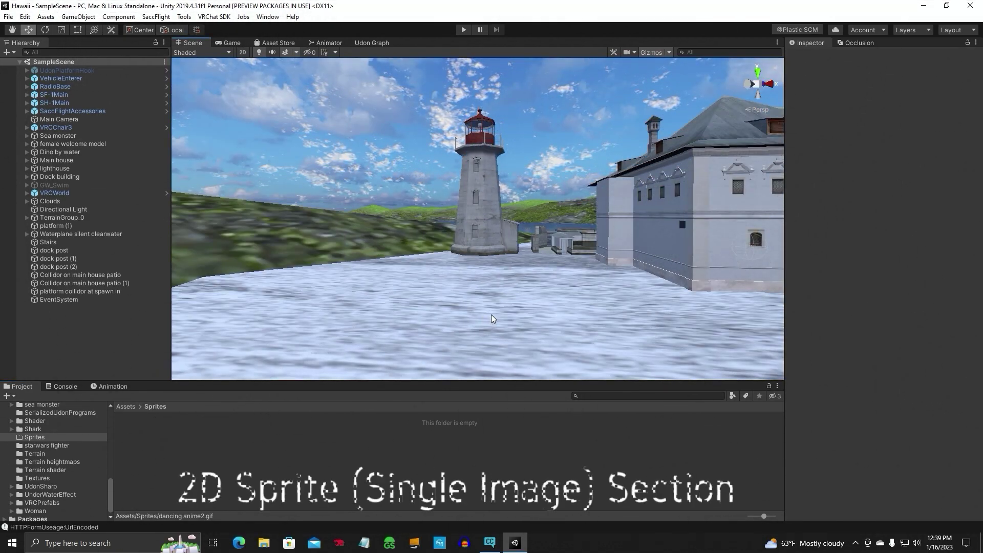
# Install the 2D Sprite package from the Unity Registry and close the Package Manager.
pyautogui.click(267, 16)
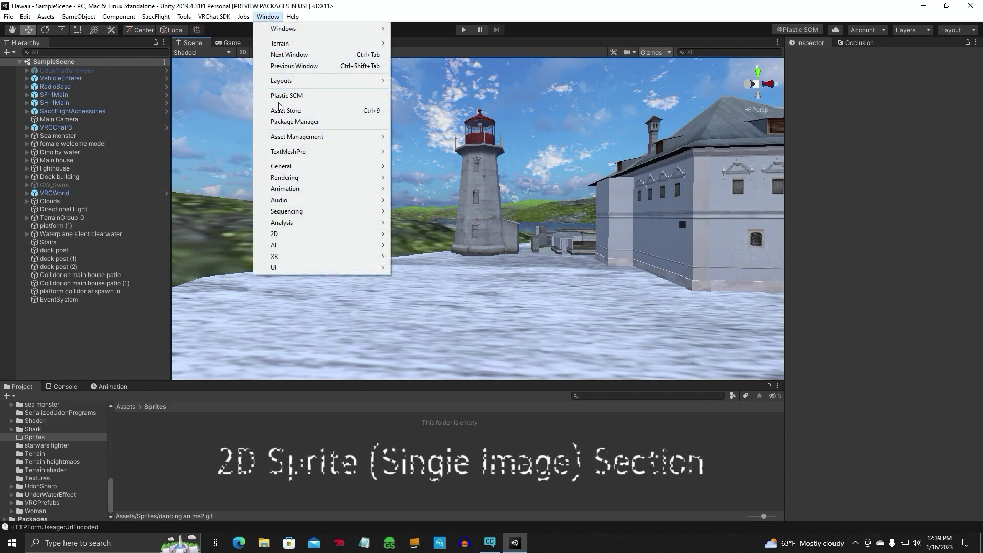
pyautogui.click(286, 123)
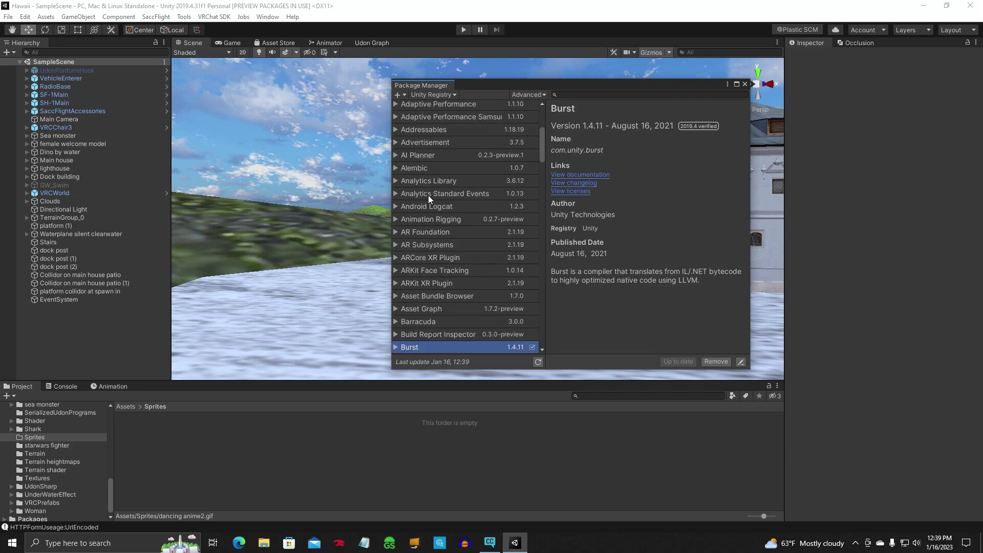
pyautogui.click(580, 94)
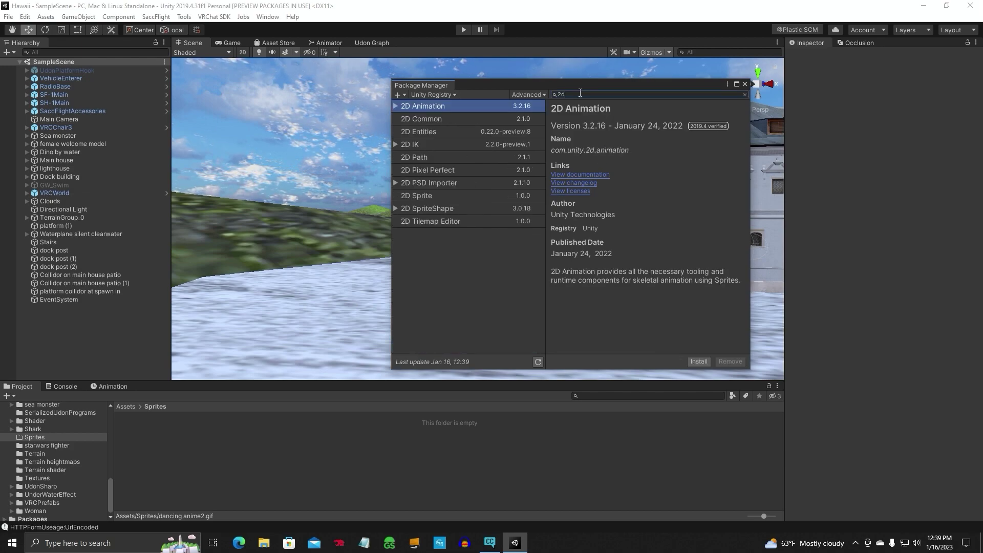
pyautogui.click(430, 197)
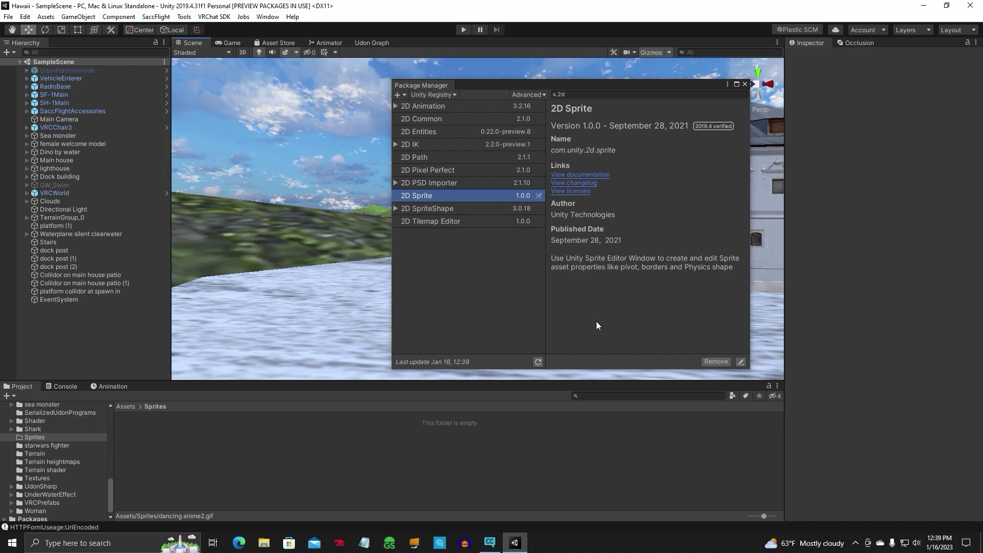
pyautogui.click(744, 84)
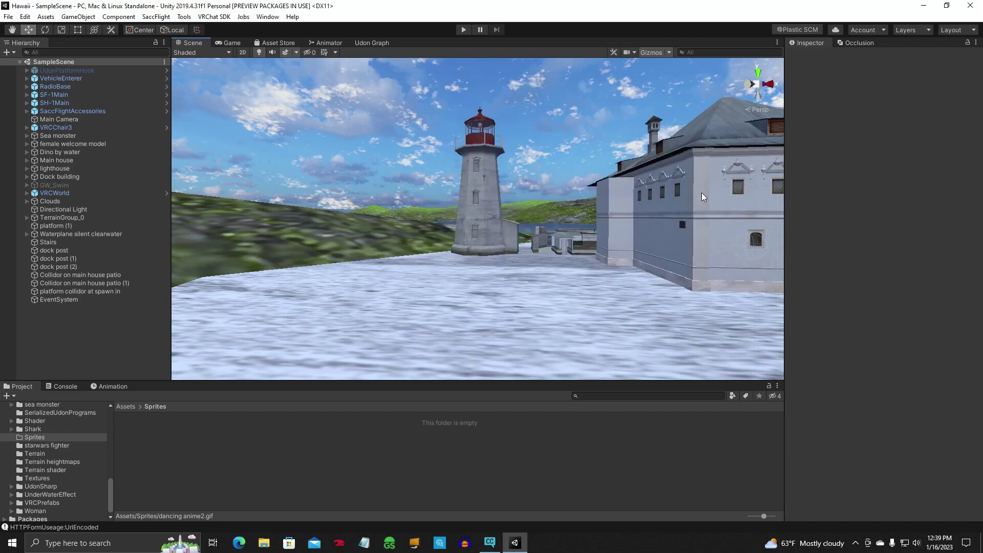
# Import dancing anime2.gif as a new asset into the project's Sprites folder.
pyautogui.moveTo(481, 312); pyautogui.dragTo(480, 313, button='right')
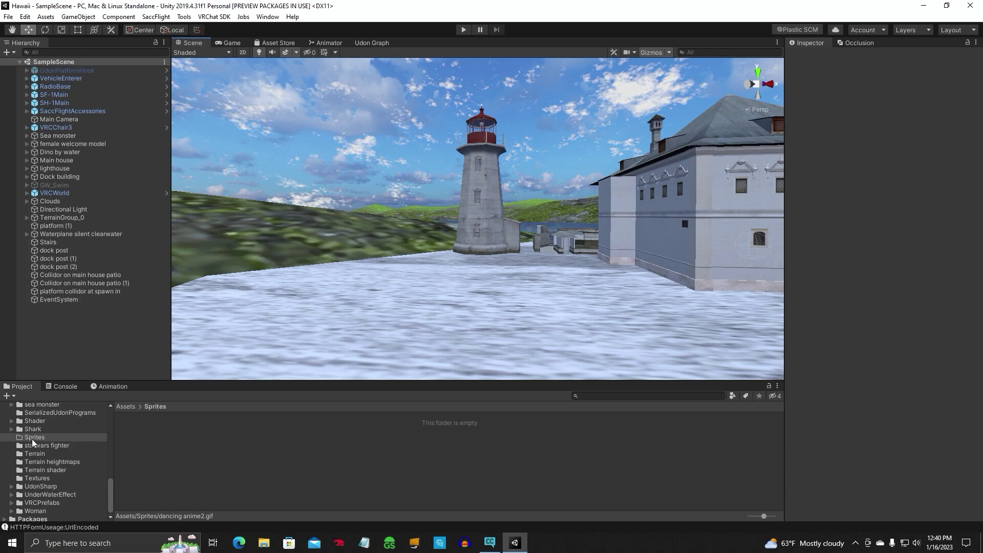
pyautogui.rightClick(405, 462)
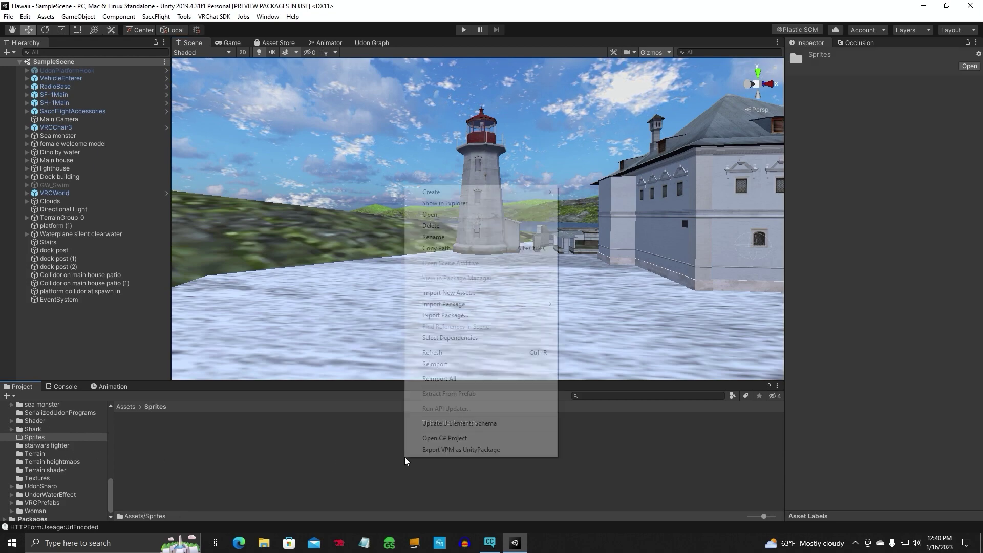
pyautogui.click(499, 293)
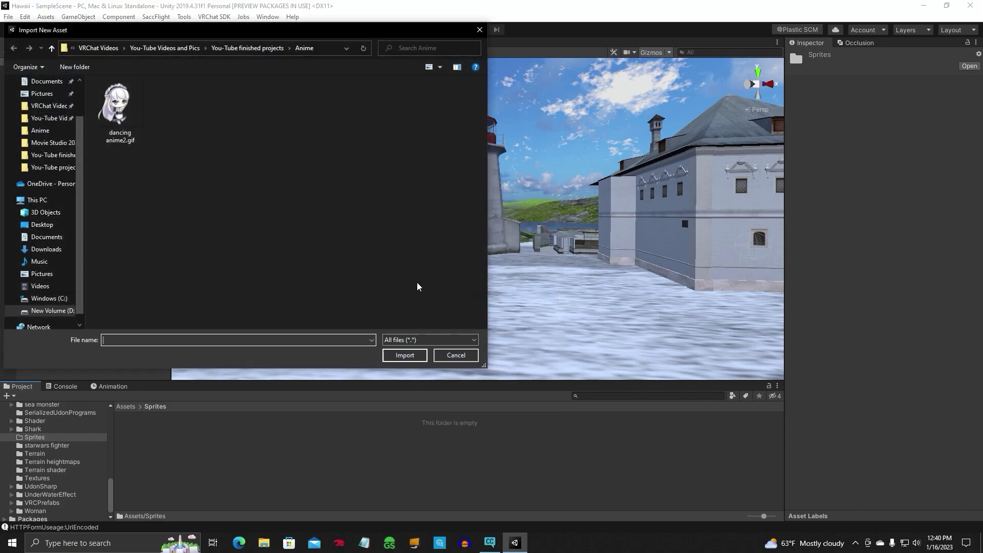
pyautogui.click(119, 105)
pyautogui.click(405, 355)
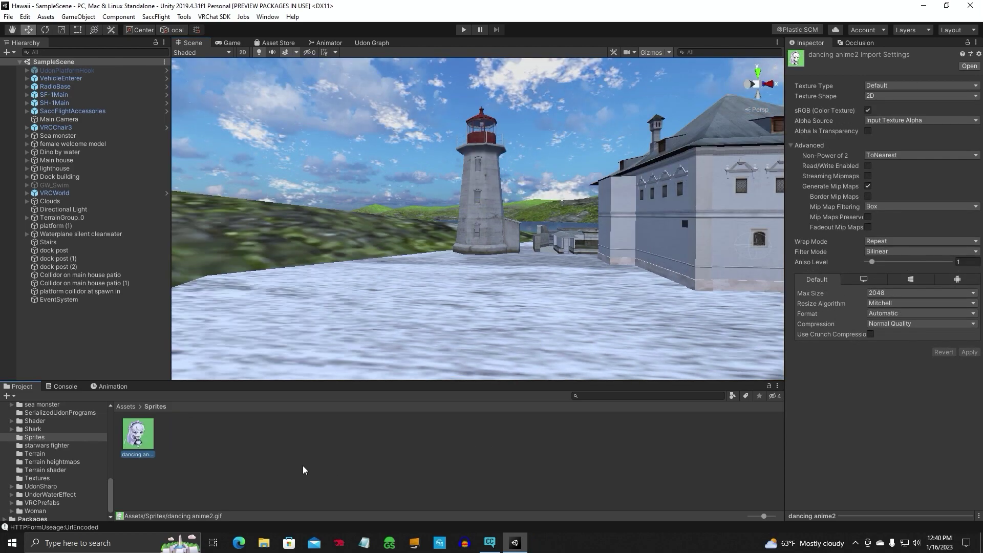
# Set the dancing anime2 texture's max size to 1024, enable crunch compression and apply the import settings.
pyautogui.click(236, 456)
pyautogui.click(143, 444)
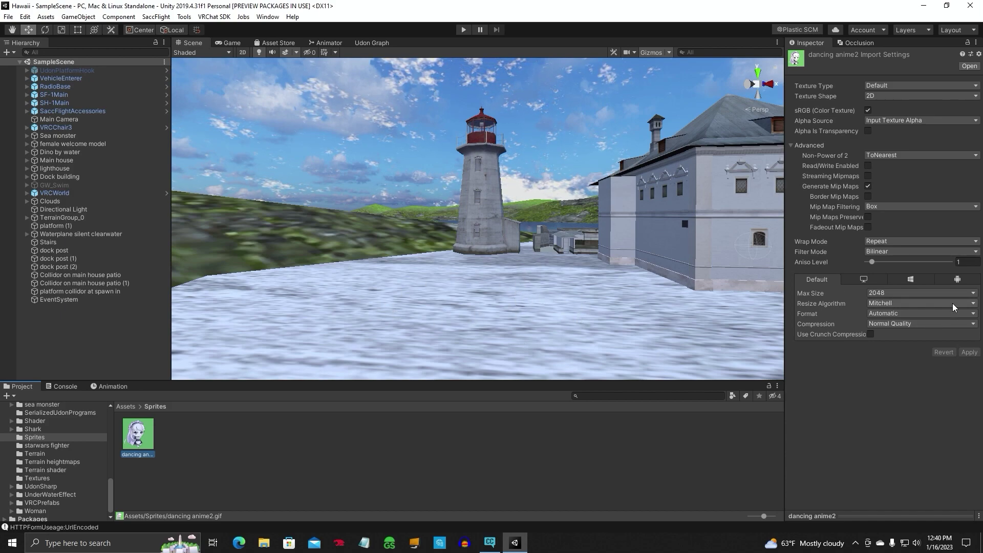
pyautogui.click(973, 293)
pyautogui.click(903, 360)
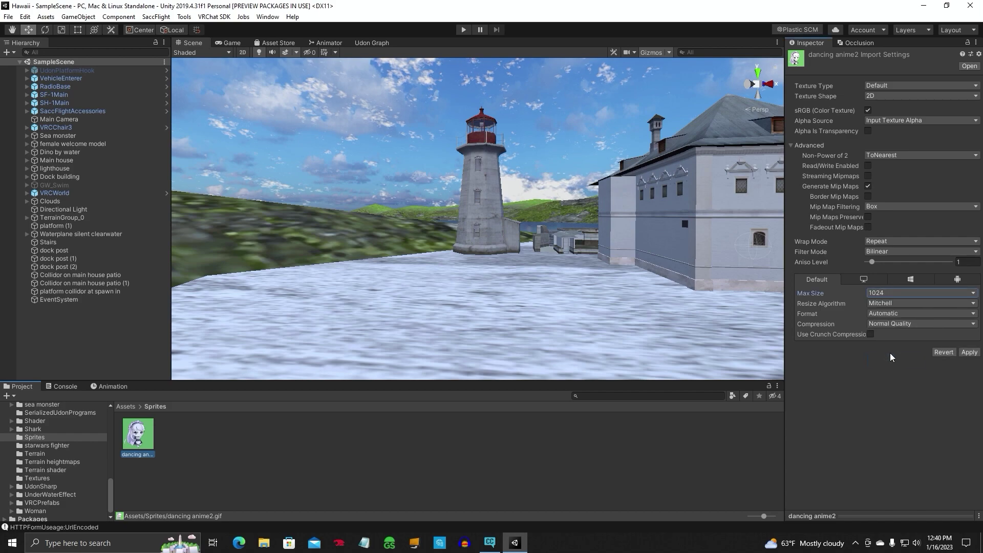
pyautogui.click(871, 334)
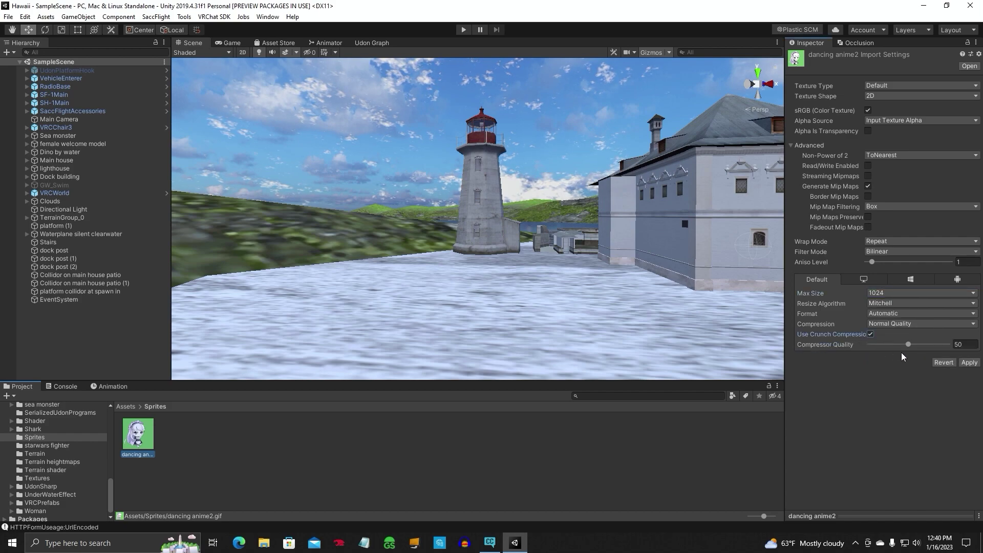
pyautogui.click(968, 362)
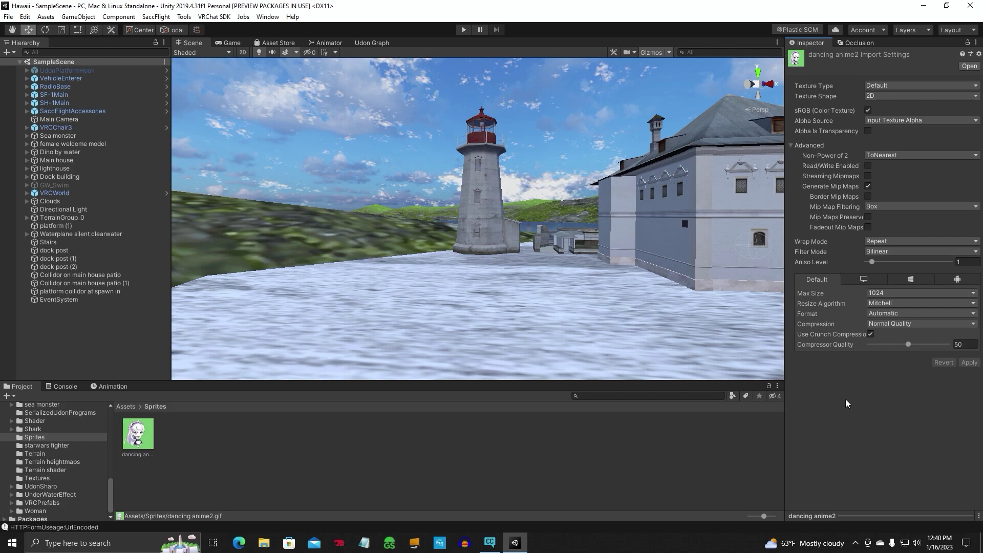
# Change the dancing anime2 texture type to Sprite (2D and UI) and open it in the Sprite Editor, applying the pending import settings.
pyautogui.moveTo(516, 317)
pyautogui.mouseDown(button='right')
pyautogui.moveTo(521, 307)
pyautogui.moveTo(530, 326)
pyautogui.mouseUp(button='right')
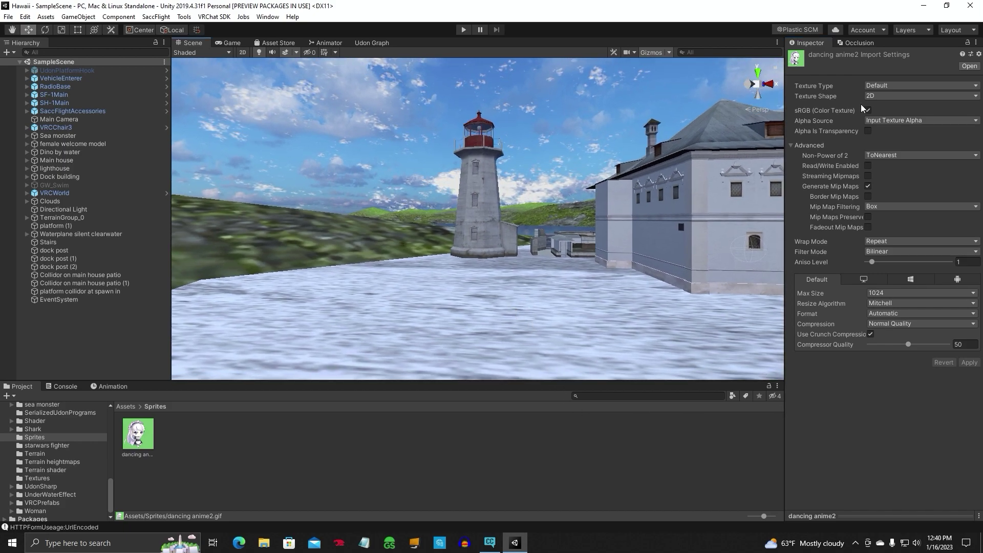
pyautogui.click(977, 86)
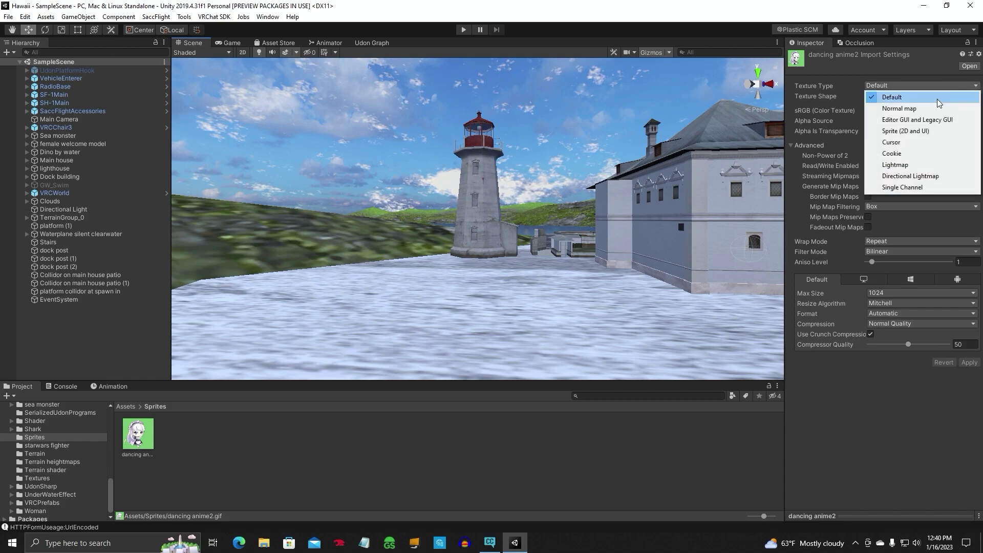
pyautogui.click(912, 130)
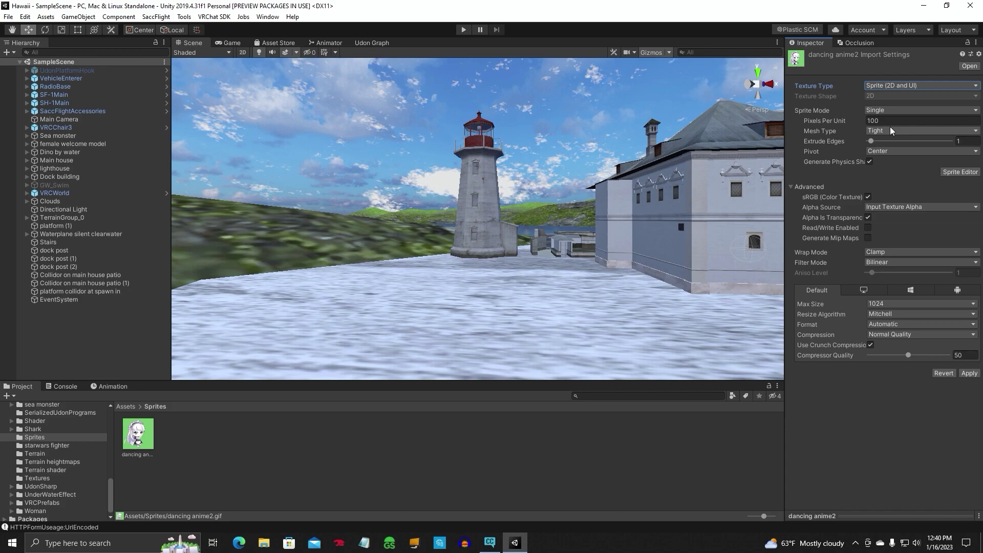
pyautogui.click(958, 172)
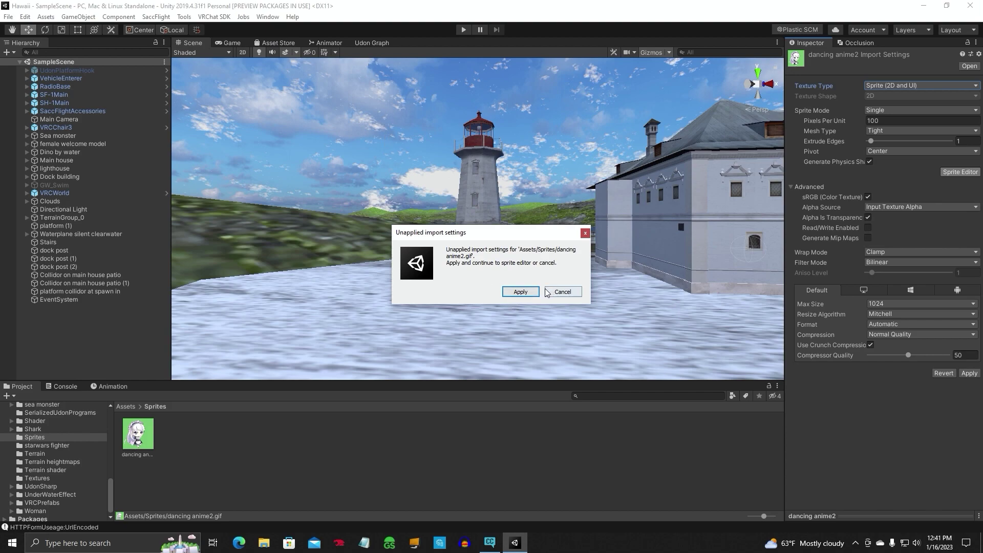
pyautogui.click(521, 292)
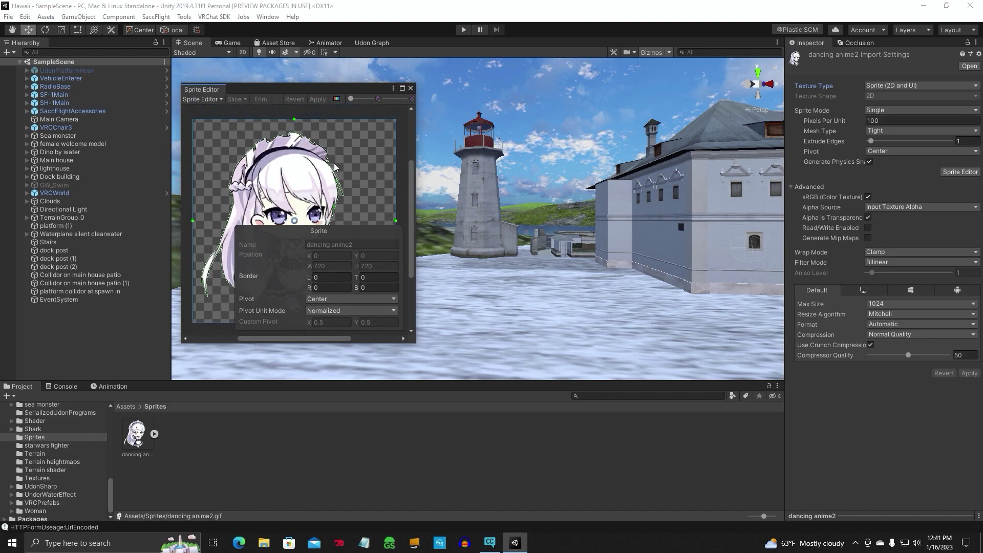
# Set the sprite's borders to about 22 left, 34 top, 174 right and 14 bottom, apply them and close the Sprite Editor.
pyautogui.moveTo(294, 119); pyautogui.dragTo(295, 128)
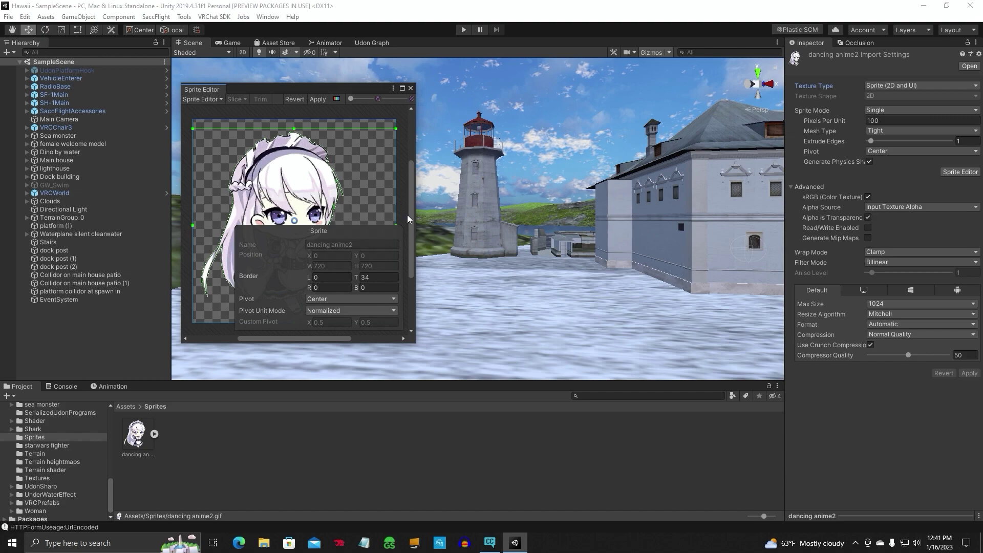
pyautogui.moveTo(411, 215); pyautogui.dragTo(421, 235)
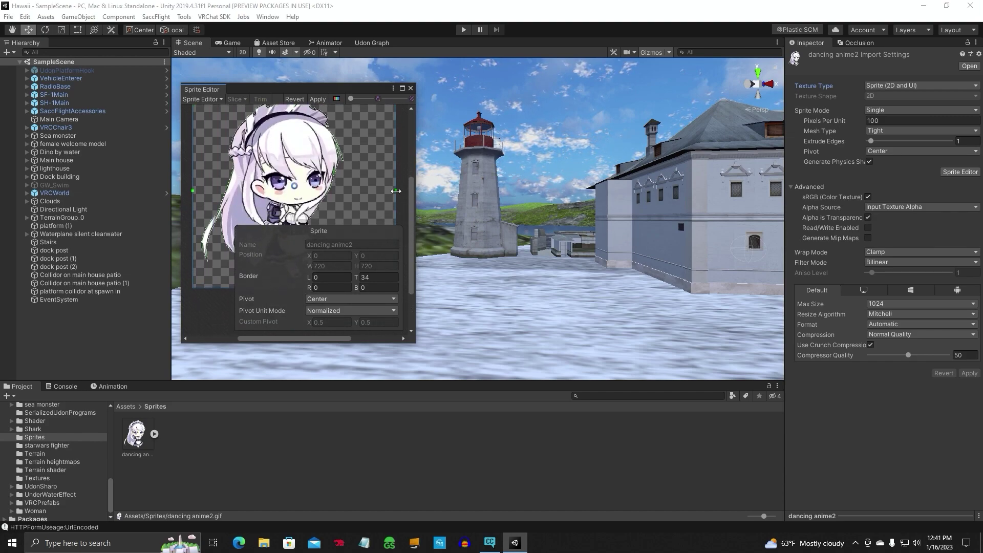
pyautogui.moveTo(396, 191); pyautogui.dragTo(347, 190)
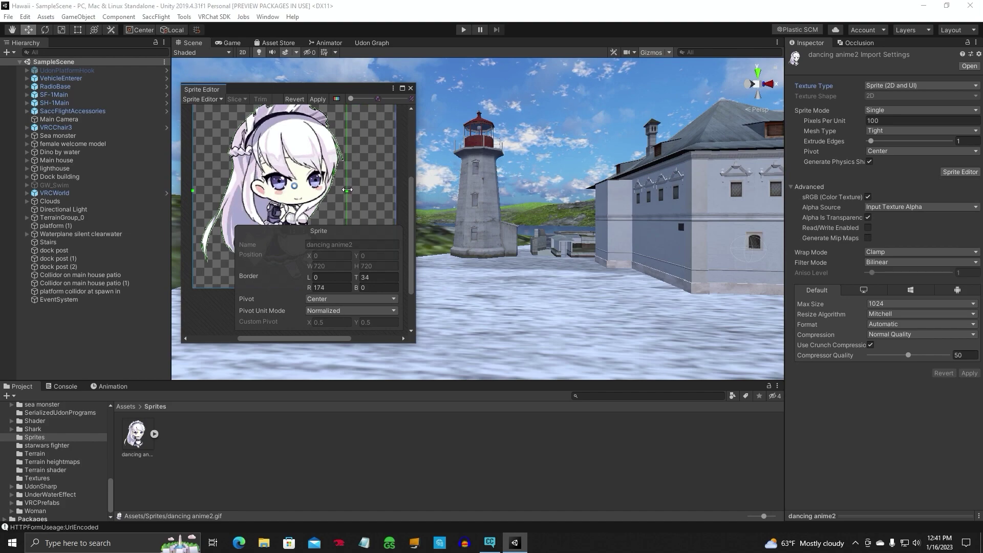
pyautogui.moveTo(193, 190); pyautogui.dragTo(199, 189)
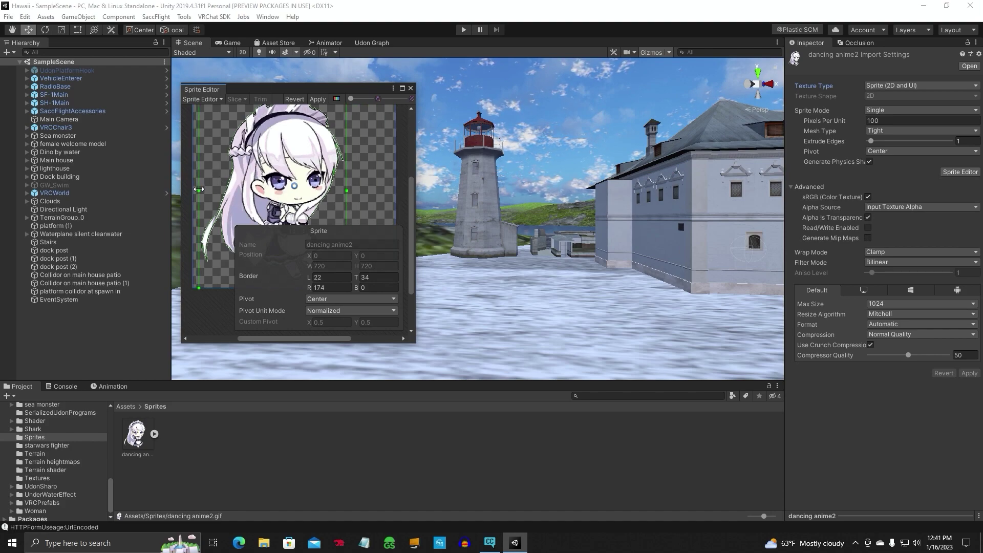
pyautogui.moveTo(411, 223); pyautogui.dragTo(404, 271)
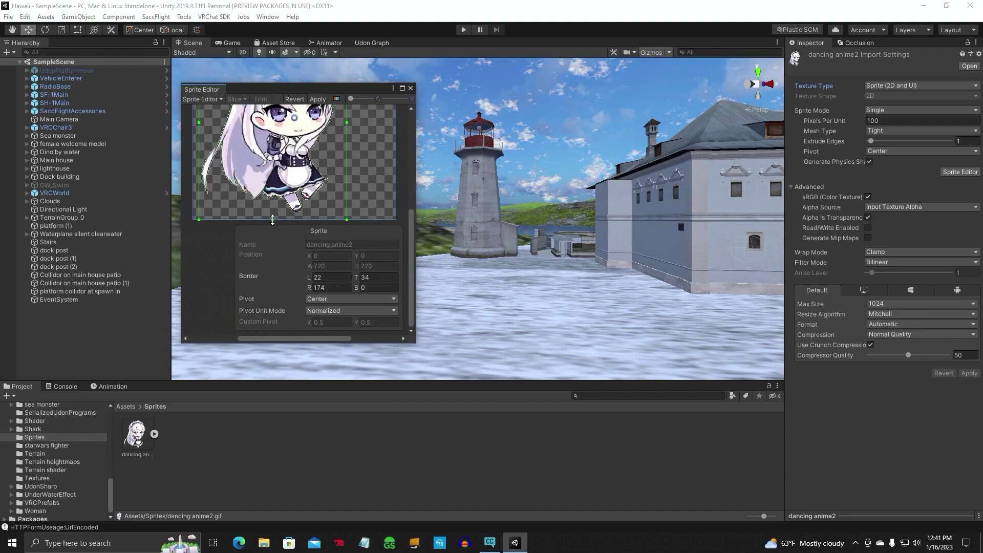
pyautogui.moveTo(272, 219); pyautogui.dragTo(272, 216)
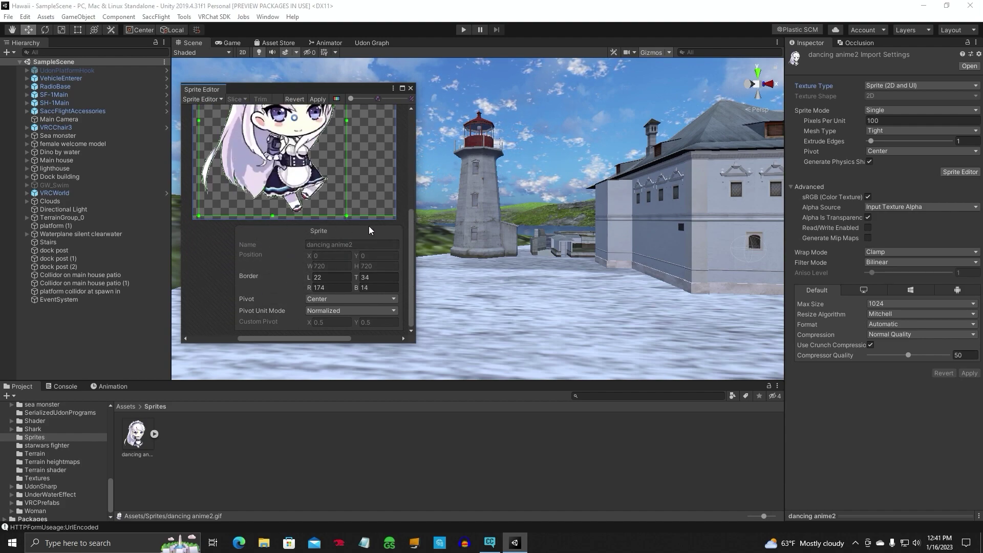
pyautogui.click(317, 99)
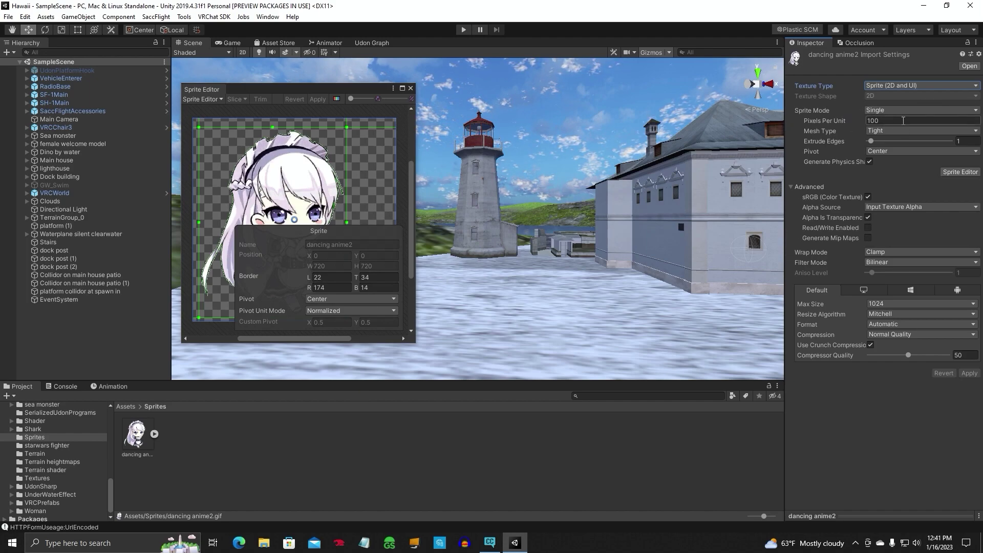
pyautogui.click(410, 89)
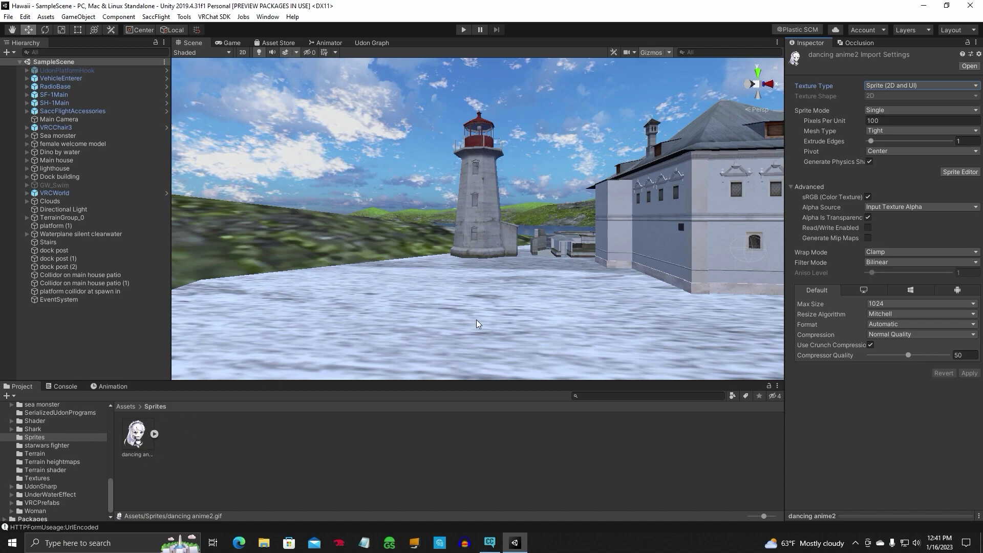
# Place the dancing anime2 sprite in the scene to the left of the lighthouse.
pyautogui.scroll(3, 484, 322)
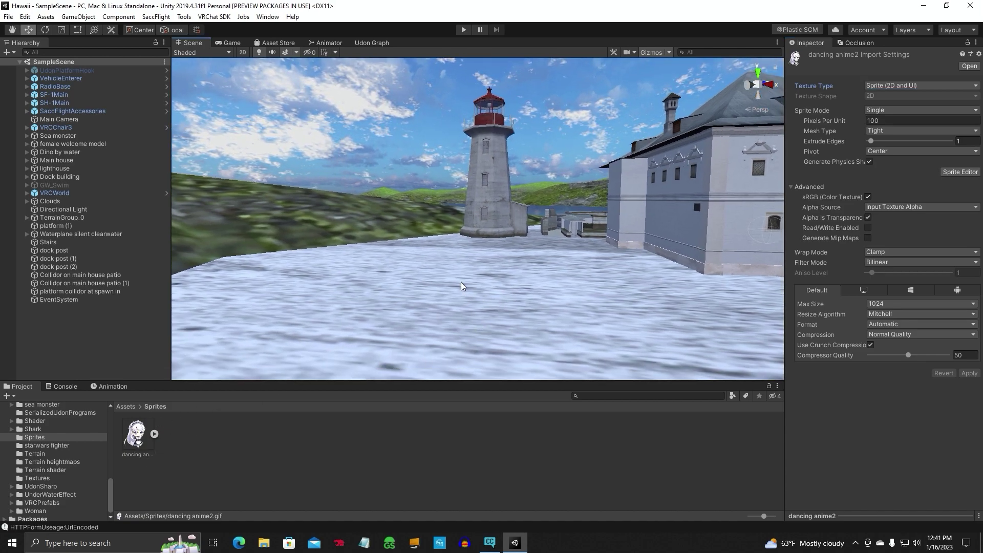
pyautogui.moveTo(481, 284); pyautogui.dragTo(461, 257, button='right')
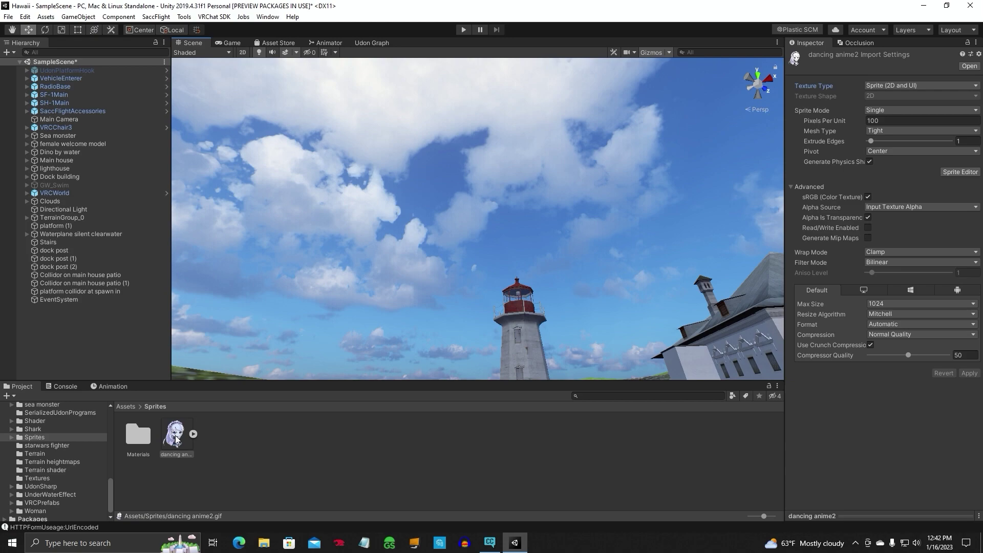
pyautogui.moveTo(176, 439); pyautogui.dragTo(256, 360)
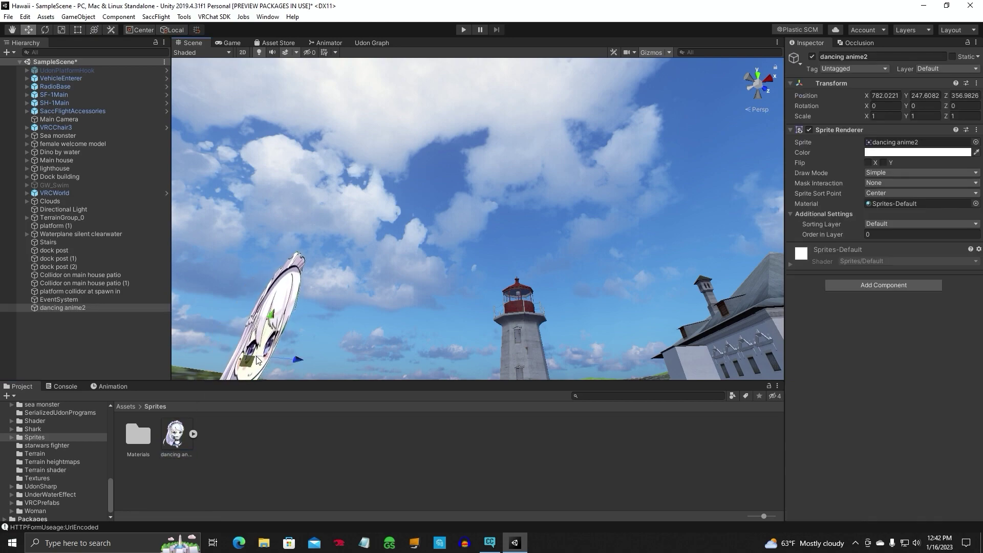
# Move the dancing anime2 sprite over the snowy ground to about X 788.96, Y 245.95, Z 360.38.
pyautogui.moveTo(417, 256); pyautogui.dragTo(379, 184, button='right')
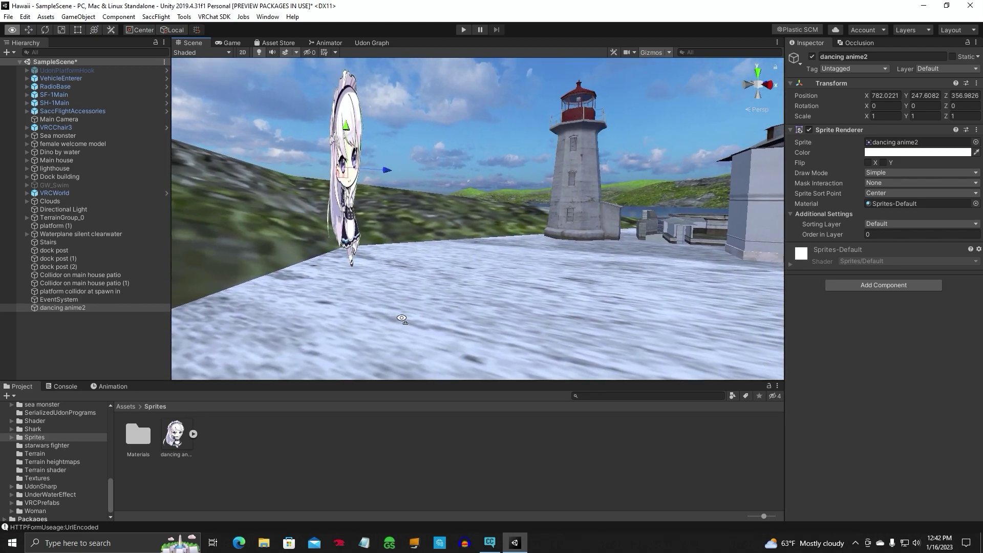
pyautogui.moveTo(390, 168); pyautogui.dragTo(571, 215)
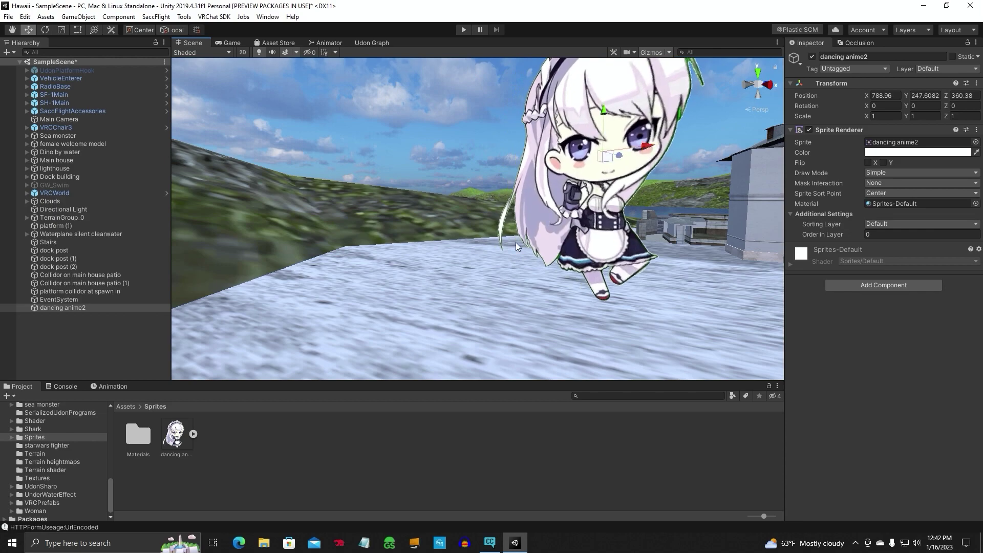
pyautogui.moveTo(515, 242); pyautogui.dragTo(614, 202, button='right')
pyautogui.moveTo(433, 190); pyautogui.dragTo(433, 262)
pyautogui.moveTo(433, 262); pyautogui.dragTo(415, 335, button='right')
# Scale the dancing anime2 sprite uniformly down to about 0.405 and raise it to about Y 246.07.
pyautogui.click(62, 30)
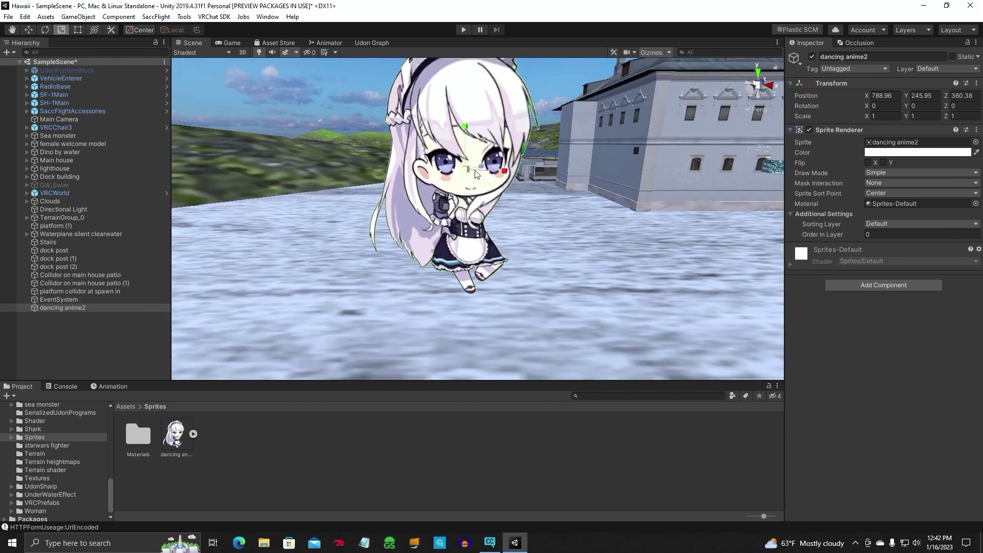
pyautogui.moveTo(479, 167)
pyautogui.mouseDown()
pyautogui.moveTo(436, 173)
pyautogui.moveTo(461, 172)
pyautogui.mouseUp()
pyautogui.click(29, 30)
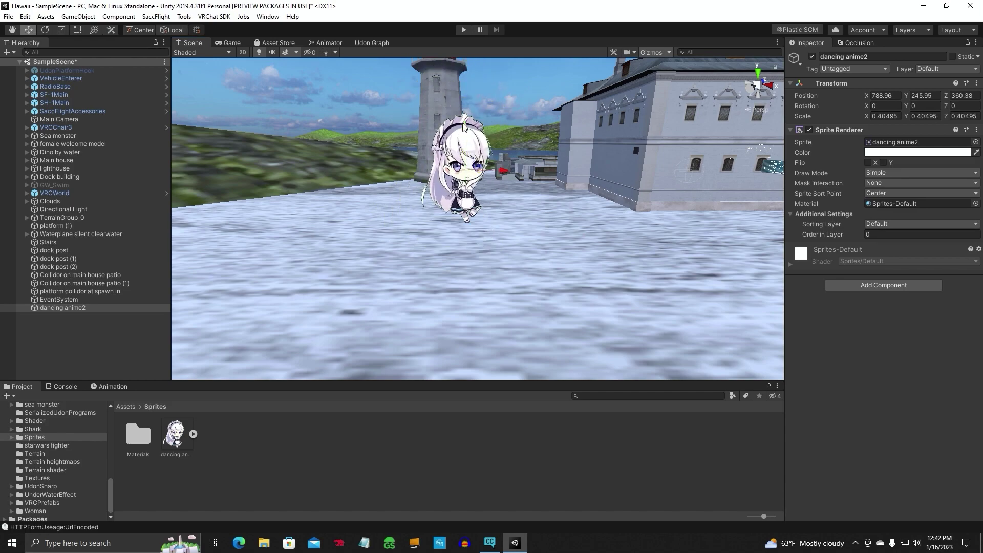
pyautogui.moveTo(464, 126); pyautogui.dragTo(495, 118)
pyautogui.moveTo(417, 330); pyautogui.dragTo(444, 294, button='right')
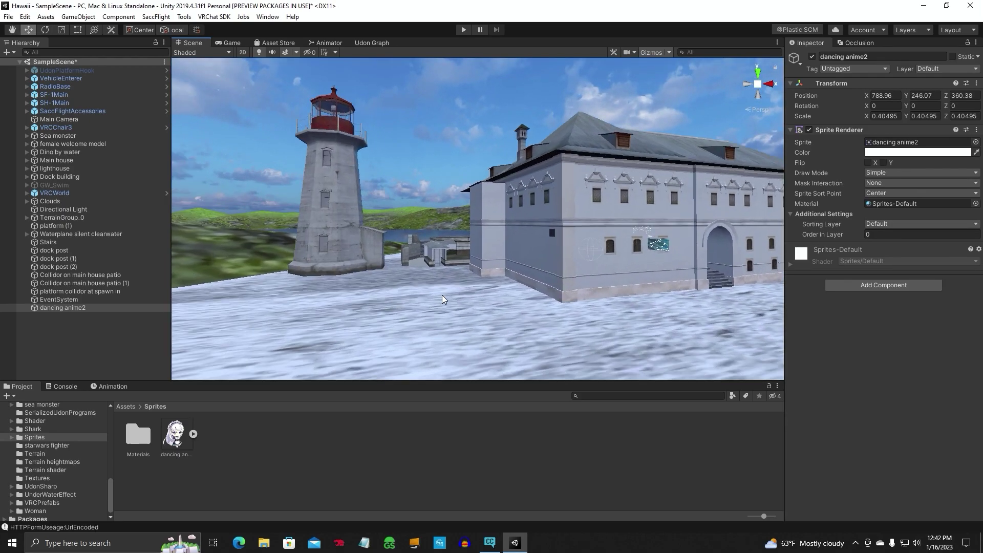
pyautogui.moveTo(442, 299)
pyautogui.mouseDown(button='right')
pyautogui.moveTo(295, 266)
pyautogui.moveTo(87, 266)
pyautogui.moveTo(460, 302)
pyautogui.mouseUp(button='right')
pyautogui.moveTo(208, 223); pyautogui.dragTo(272, 235)
pyautogui.moveTo(272, 235); pyautogui.dragTo(353, 205, button='right')
pyautogui.moveTo(352, 206); pyautogui.dragTo(315, 241)
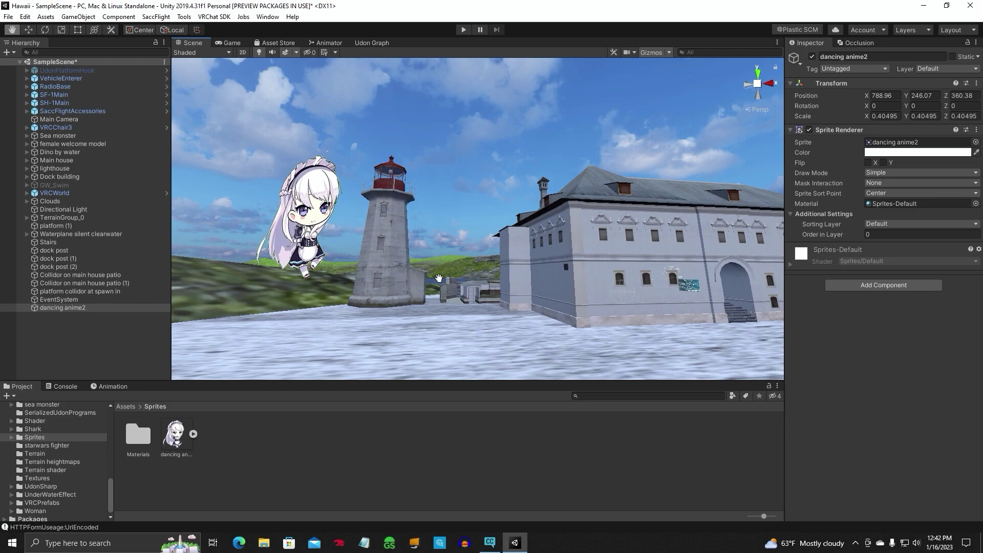
# Examine the dancing anime2 sprite in the scene from several angles and distances against the hillside, lighthouse and house.
pyautogui.moveTo(314, 240); pyautogui.dragTo(463, 282, button='right')
pyautogui.moveTo(463, 282); pyautogui.dragTo(456, 303)
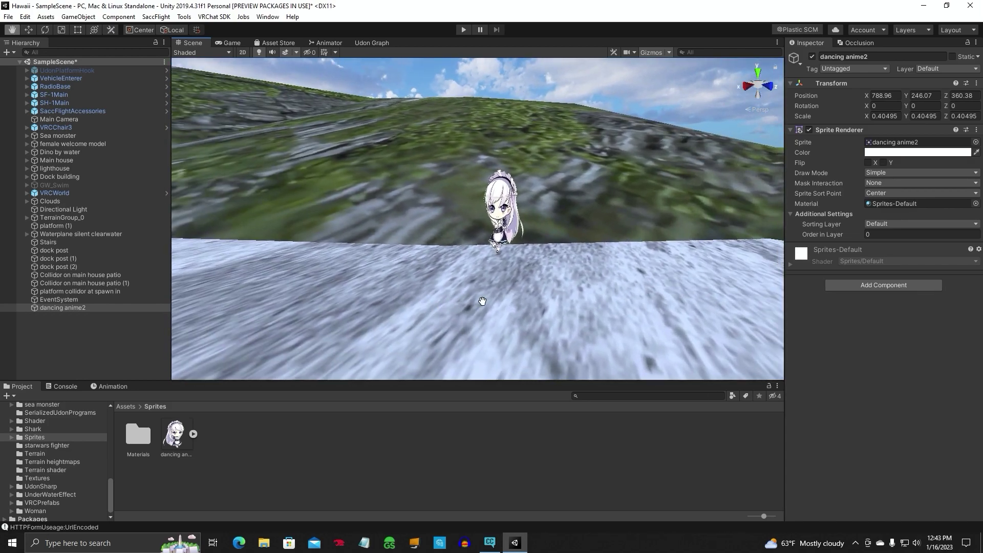
pyautogui.scroll(4, 481, 301)
pyautogui.moveTo(425, 292); pyautogui.dragTo(640, 302, button='right')
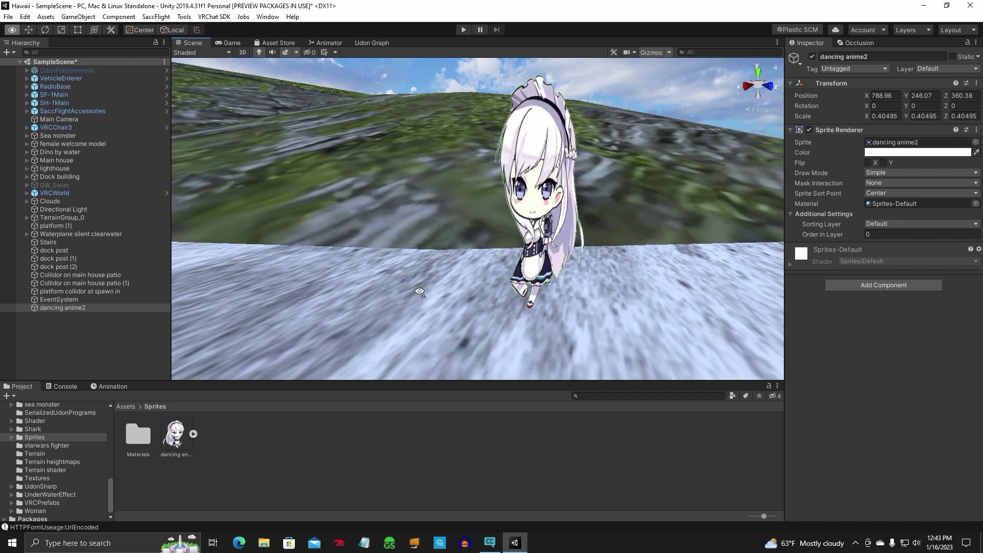
pyautogui.scroll(-5, 474, 305)
pyautogui.moveTo(302, 289); pyautogui.dragTo(507, 298)
pyautogui.moveTo(346, 306); pyautogui.dragTo(426, 333, button='right')
pyautogui.scroll(3, 426, 335)
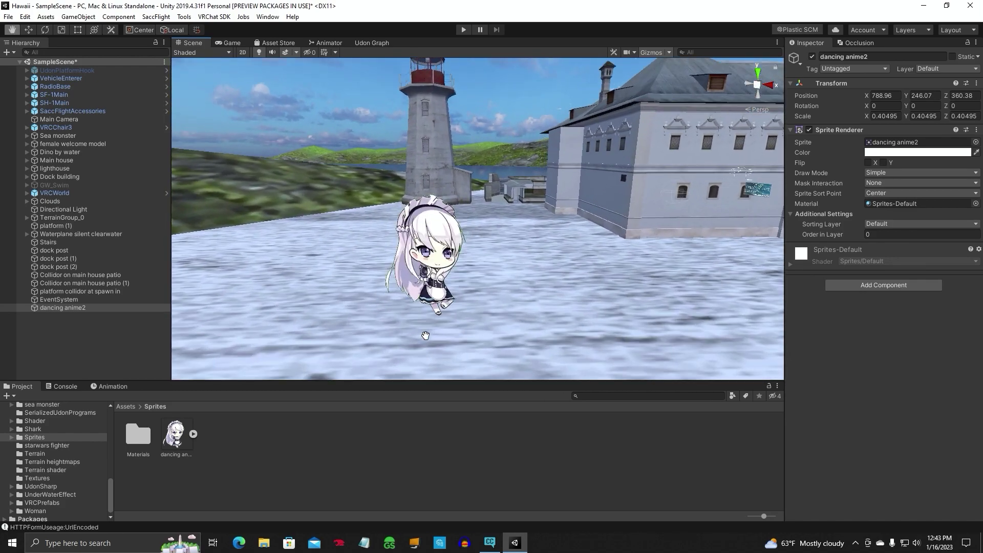
pyautogui.scroll(1, 425, 336)
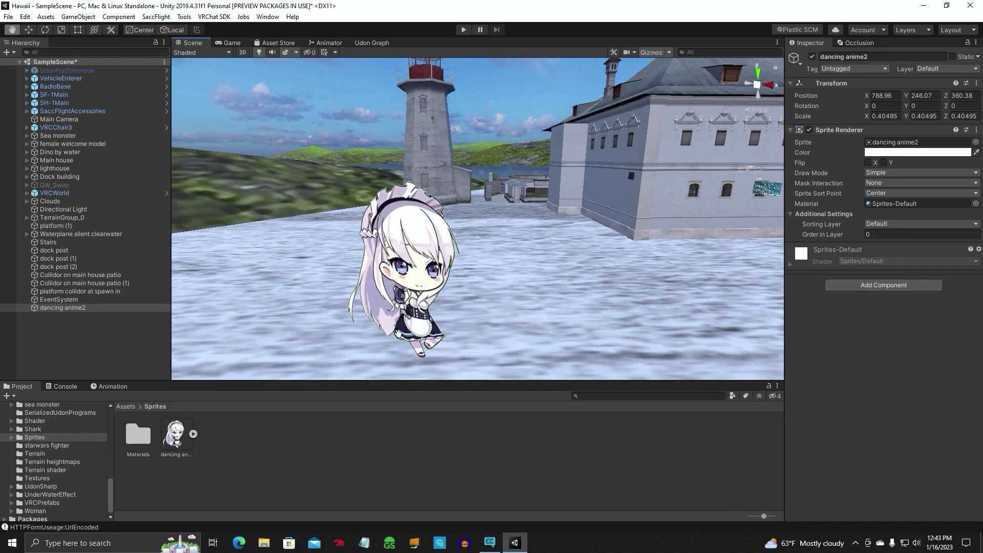
pyautogui.moveTo(393, 335)
pyautogui.mouseDown()
pyautogui.moveTo(411, 316)
pyautogui.moveTo(398, 330)
pyautogui.mouseUp()
pyautogui.scroll(-3, 448, 290)
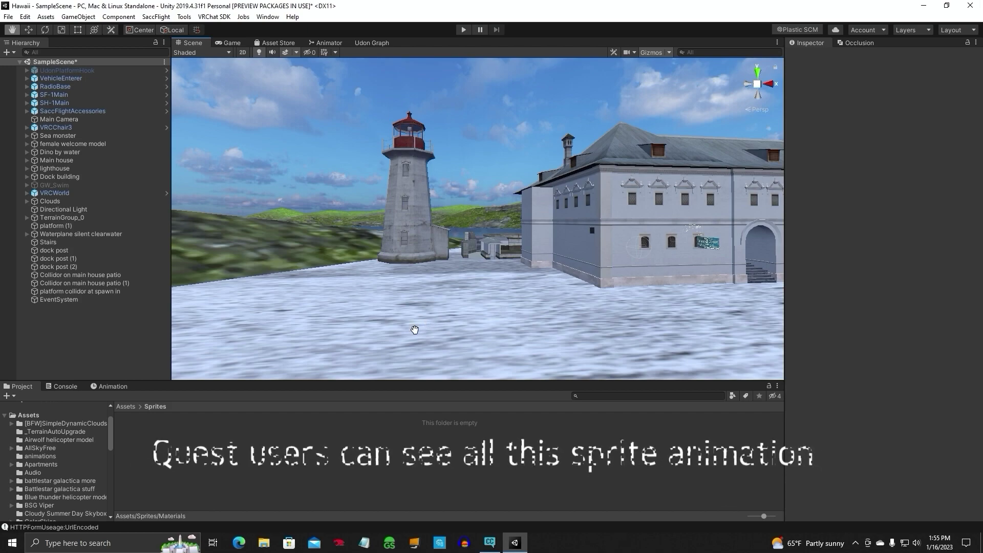
# Switch to Edge, search for "Belfast Expensive dance chibi from Azur Lane animated transparent gif" and open the transparent dancing Belfast image.
pyautogui.click(240, 543)
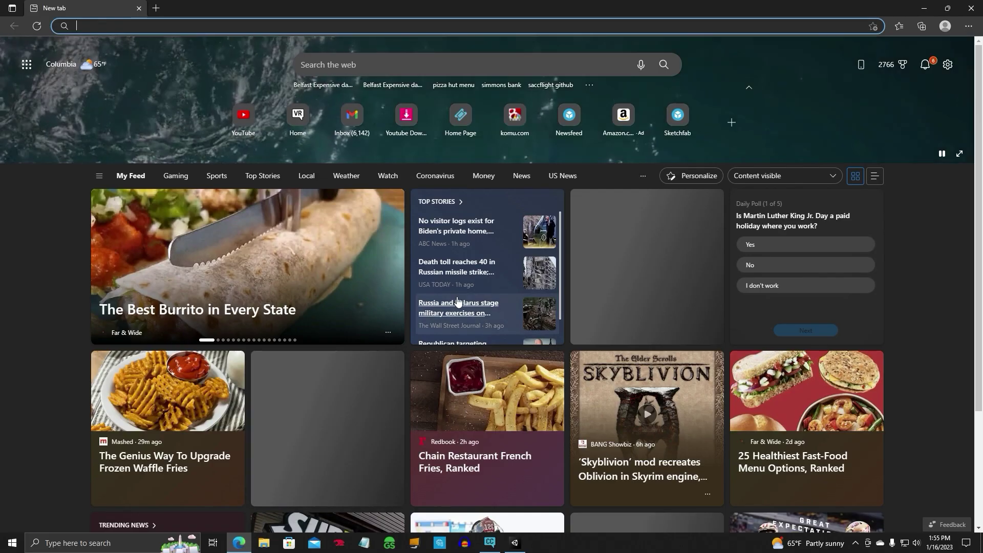
pyautogui.rightClick(127, 24)
pyautogui.click(154, 122)
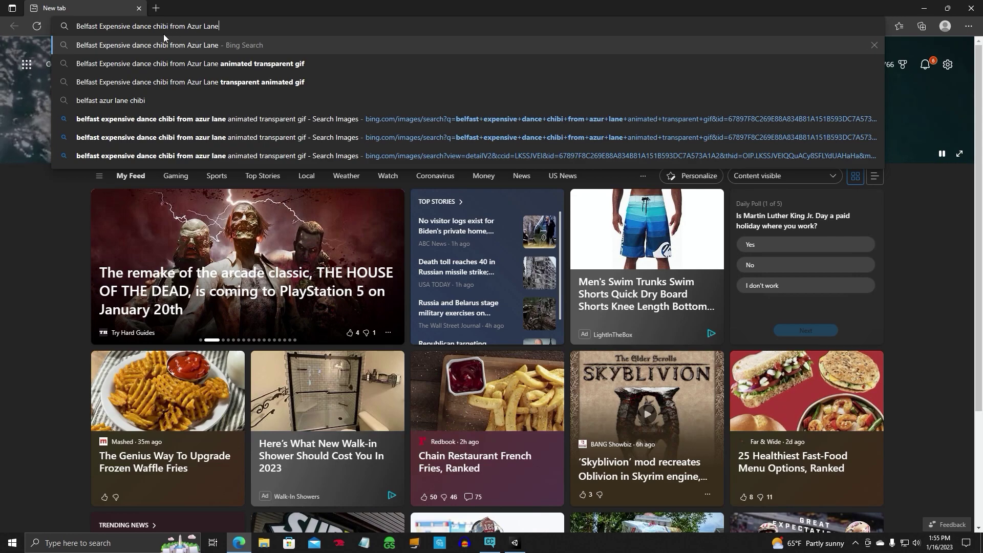
pyautogui.click(242, 64)
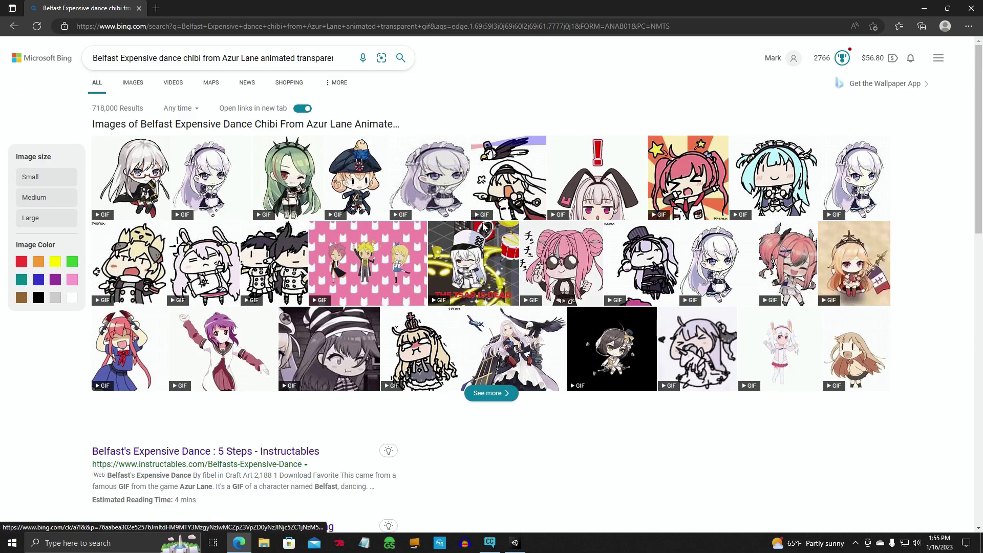
pyautogui.click(717, 265)
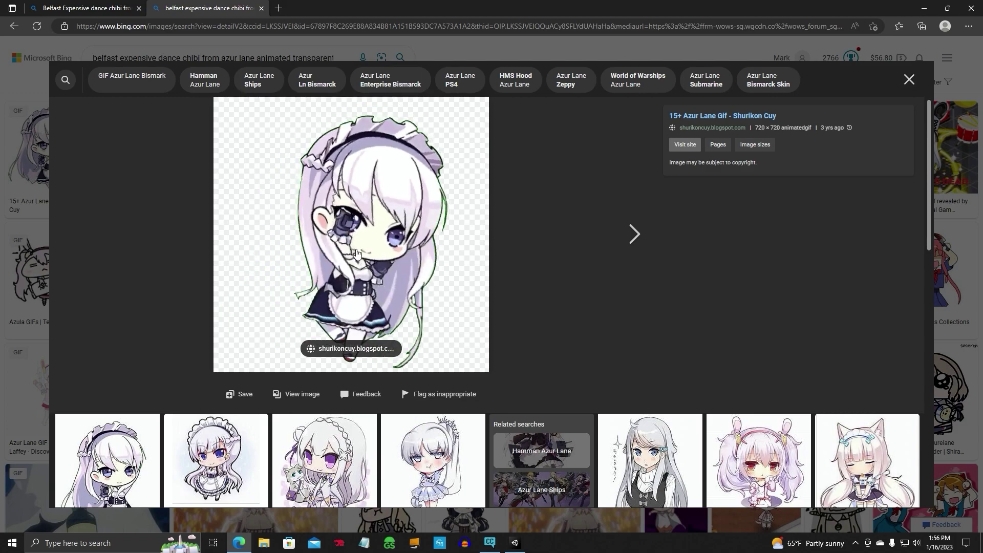
# Save the dancing Belfast GIF as "anime girl" in the Anime folder and close the browser.
pyautogui.rightClick(355, 222)
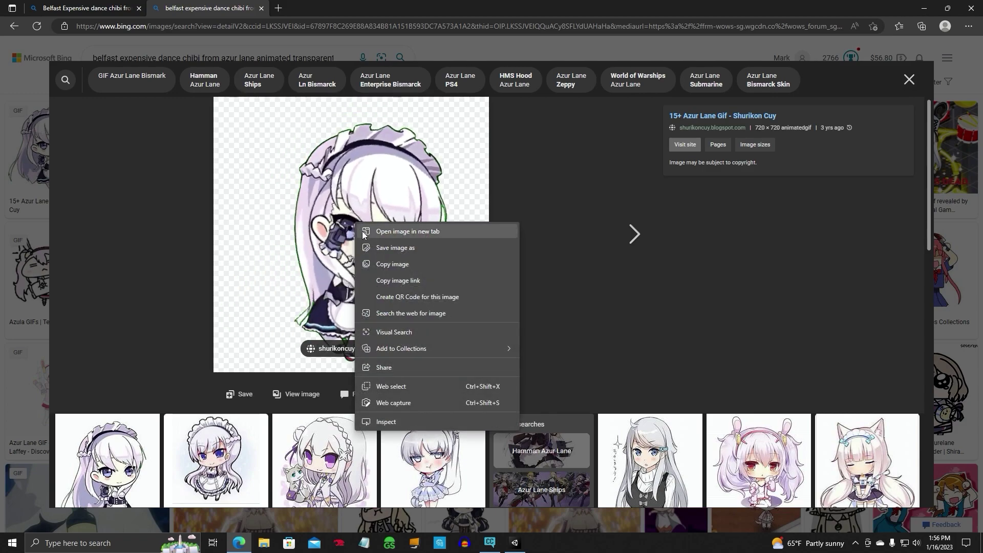
pyautogui.click(368, 248)
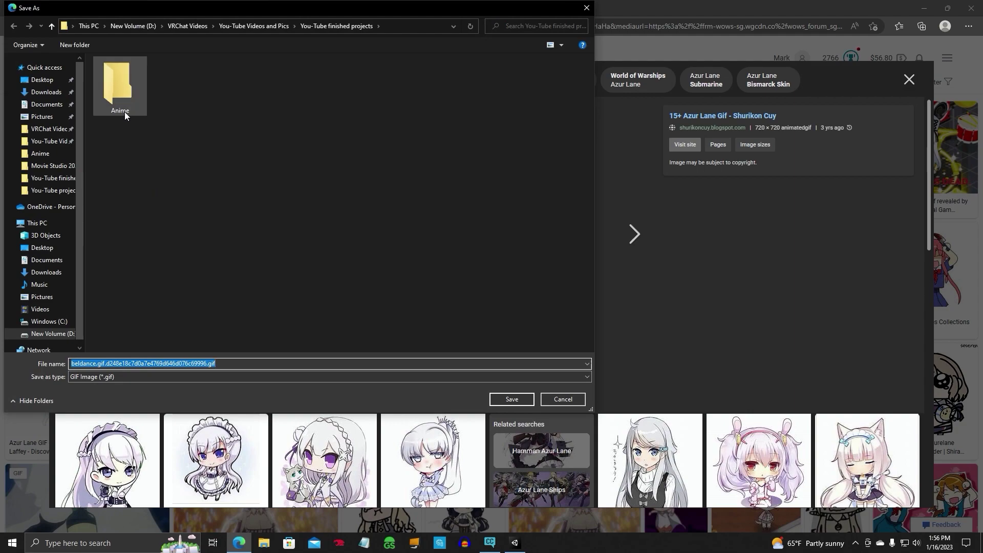
pyautogui.doubleClick(117, 80)
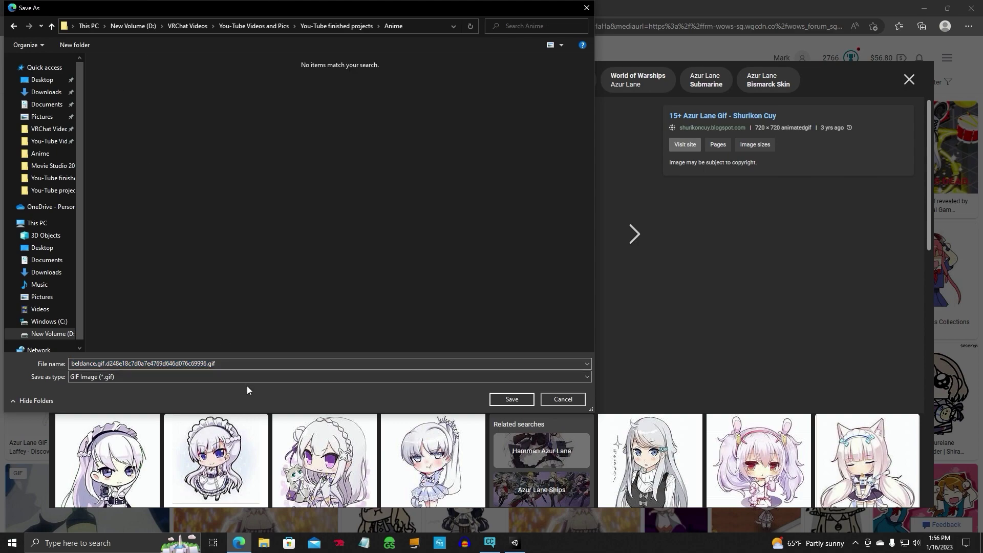
pyautogui.click(221, 363)
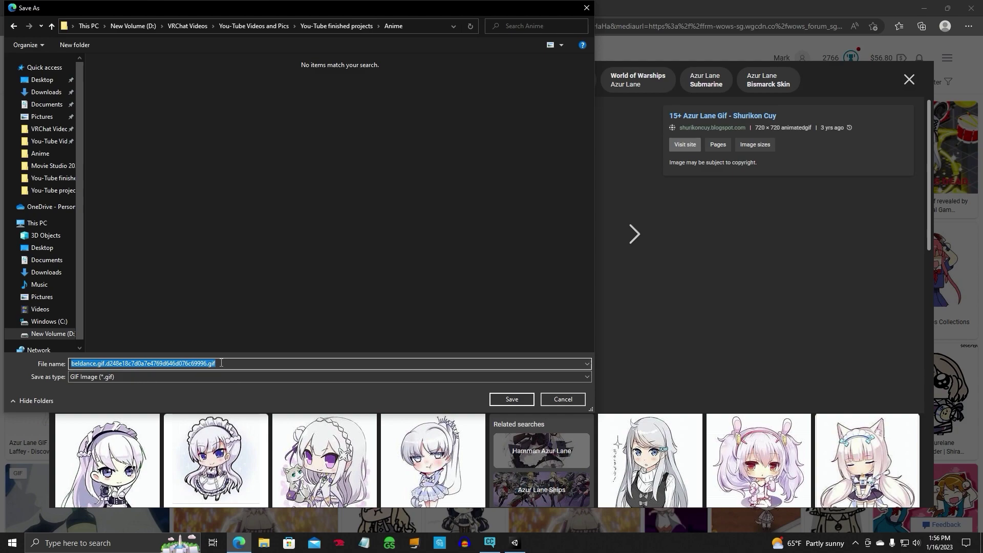
pyautogui.write('anime girl')
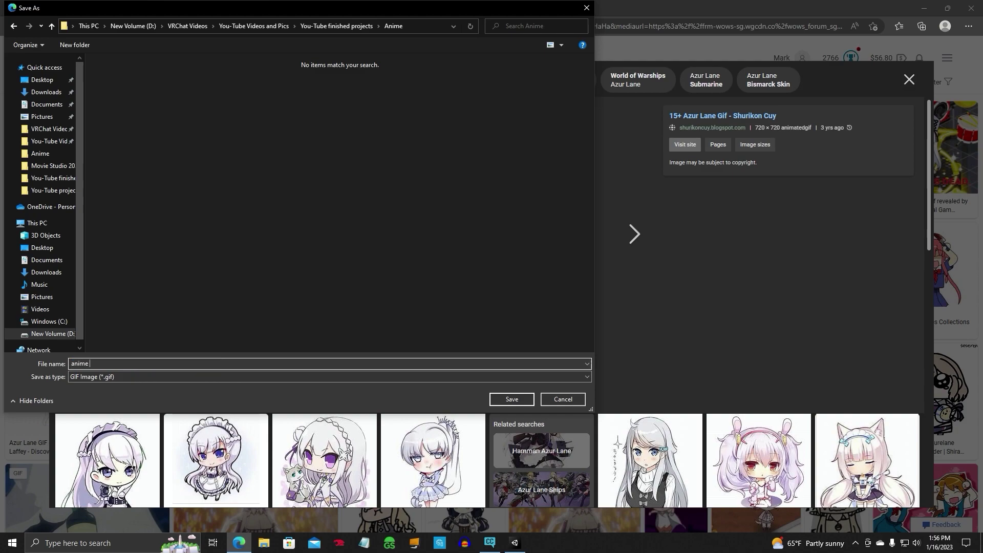
pyautogui.click(512, 399)
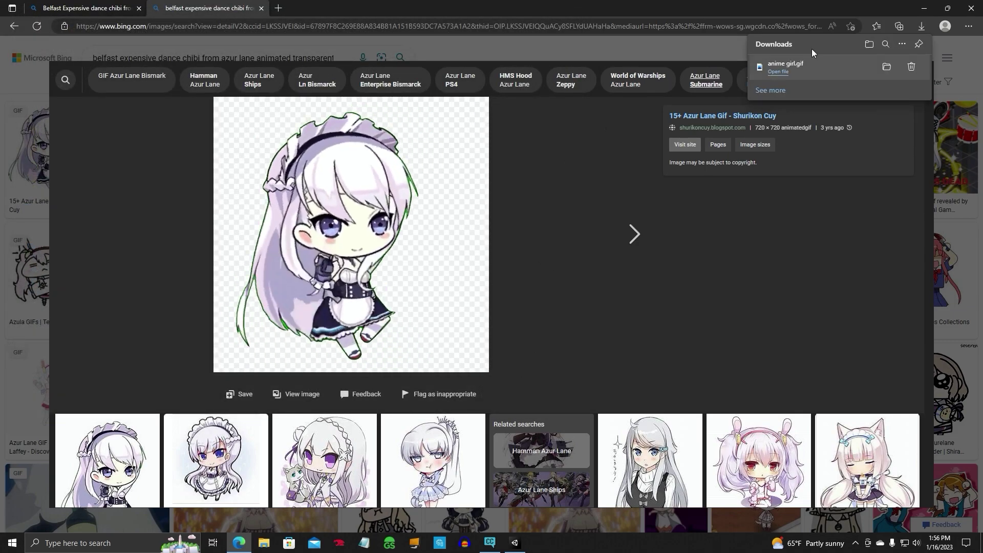
pyautogui.click(970, 9)
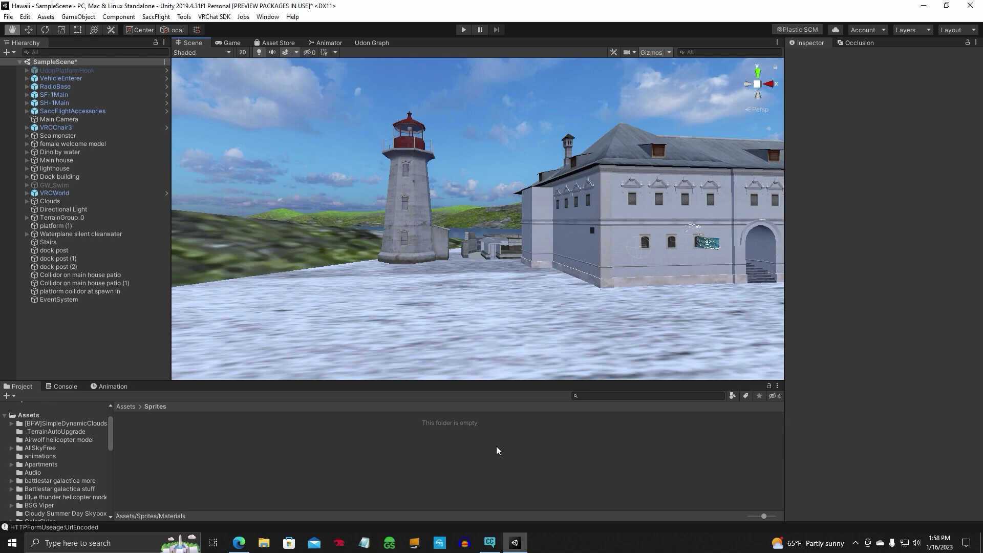
pyautogui.click(237, 544)
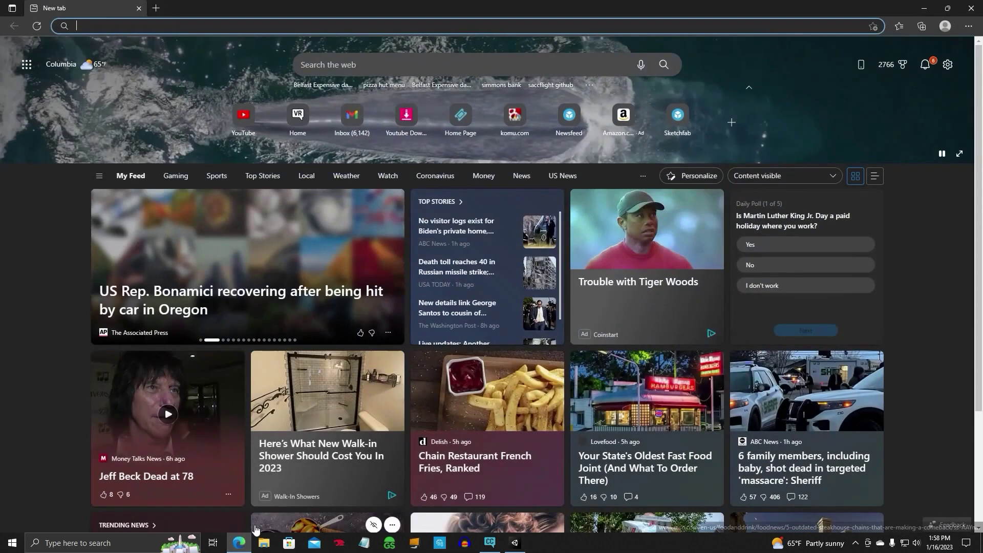
pyautogui.rightClick(171, 25)
pyautogui.click(199, 121)
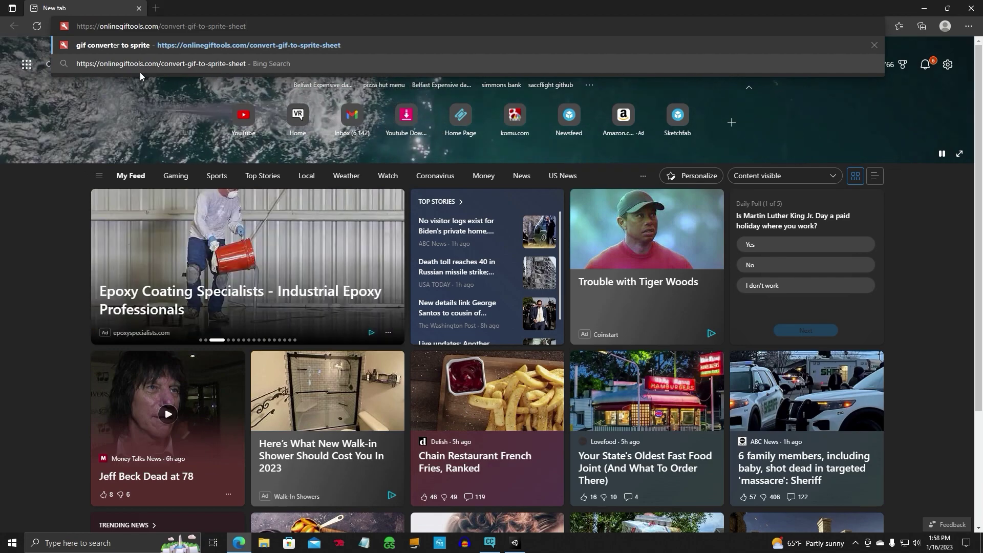
pyautogui.press('Return')
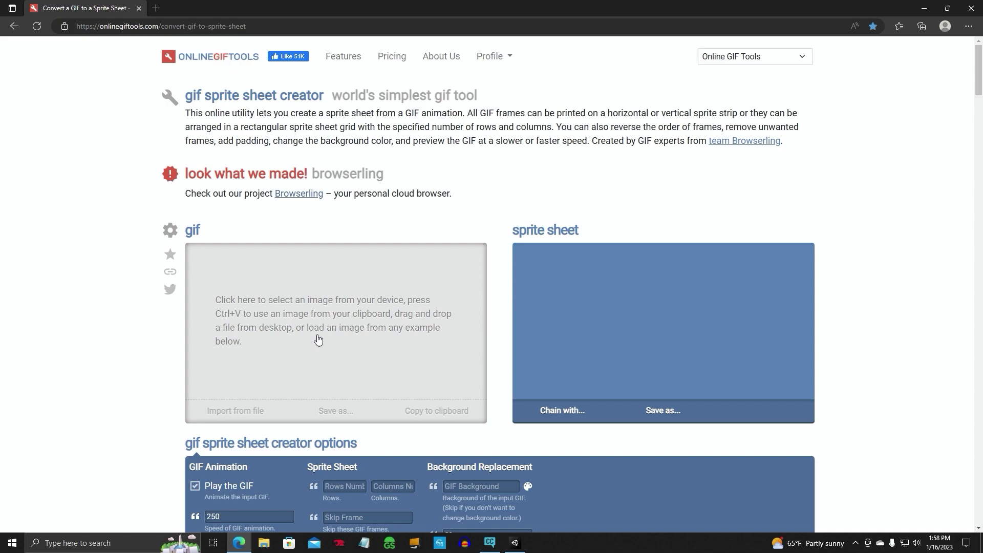
# Load anime girl.gif from the Anime folder into the GIF sprite sheet creator.
pyautogui.click(342, 323)
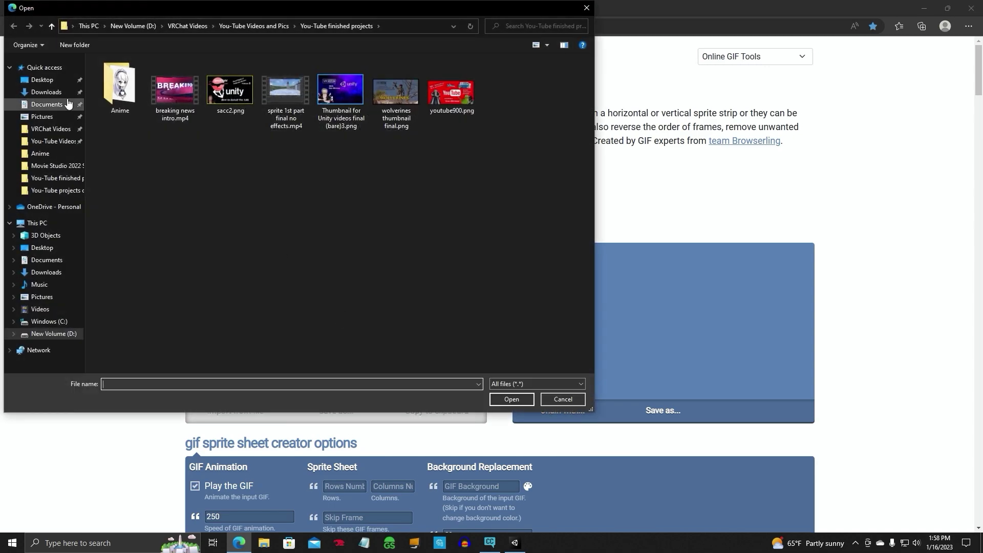
pyautogui.doubleClick(116, 96)
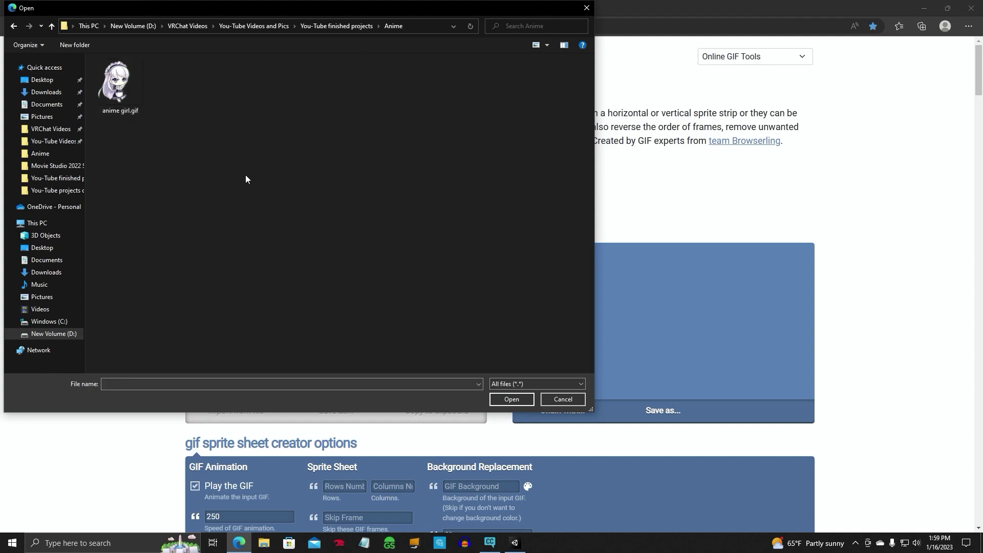
pyautogui.doubleClick(119, 95)
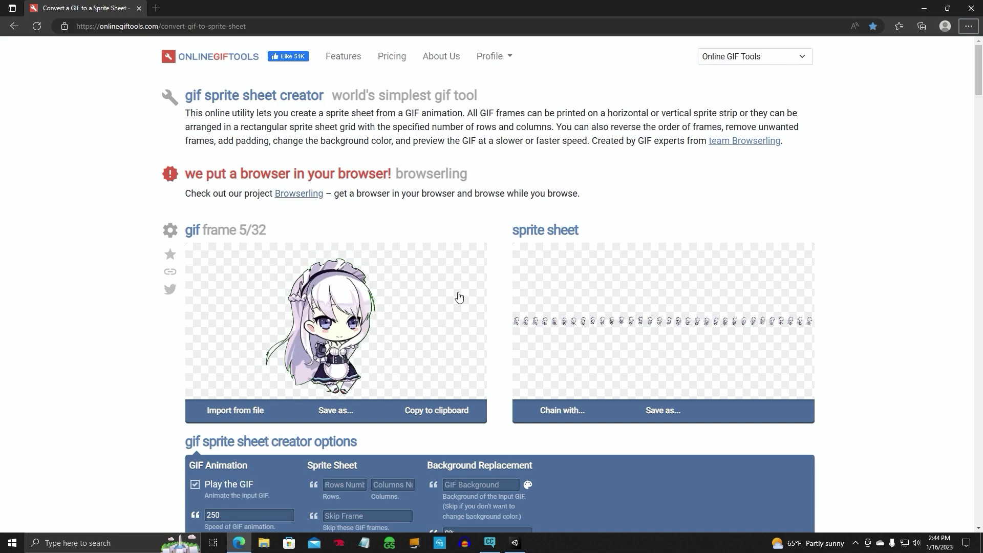
# Set the sprite sheet layout to 2 rows and 16 columns.
pyautogui.scroll(-2, 739, 395)
pyautogui.scroll(-1, 739, 394)
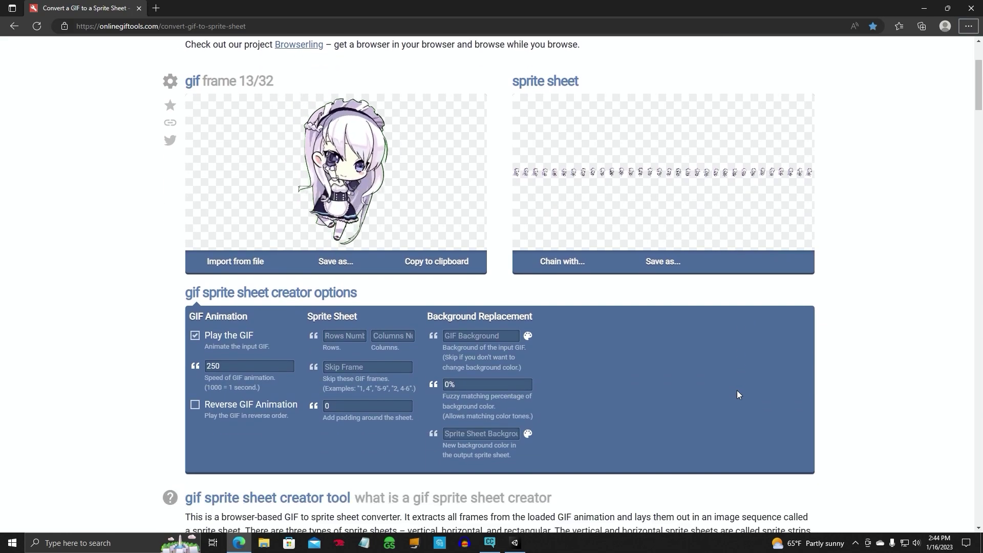
pyautogui.click(348, 337)
pyautogui.write('2')
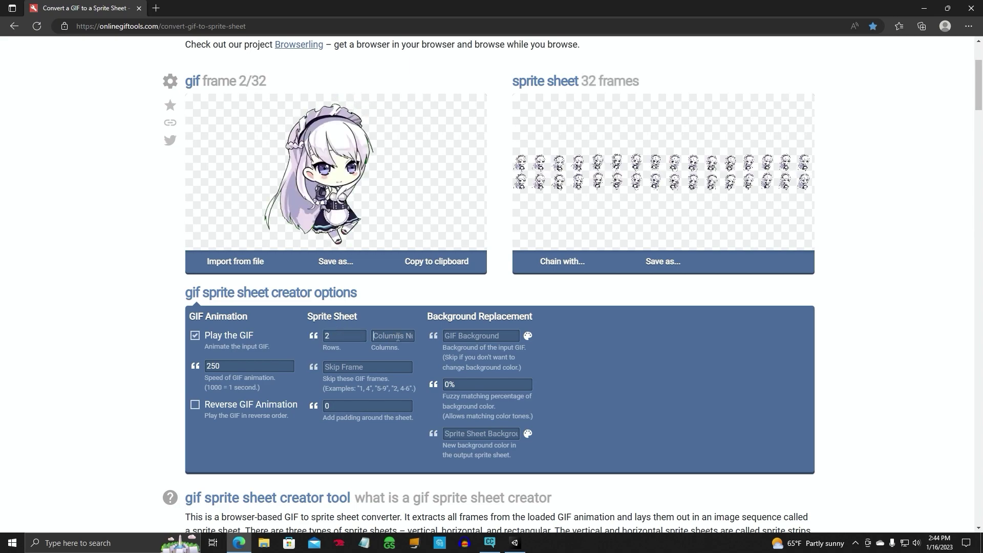
pyautogui.click(398, 337)
pyautogui.write('16')
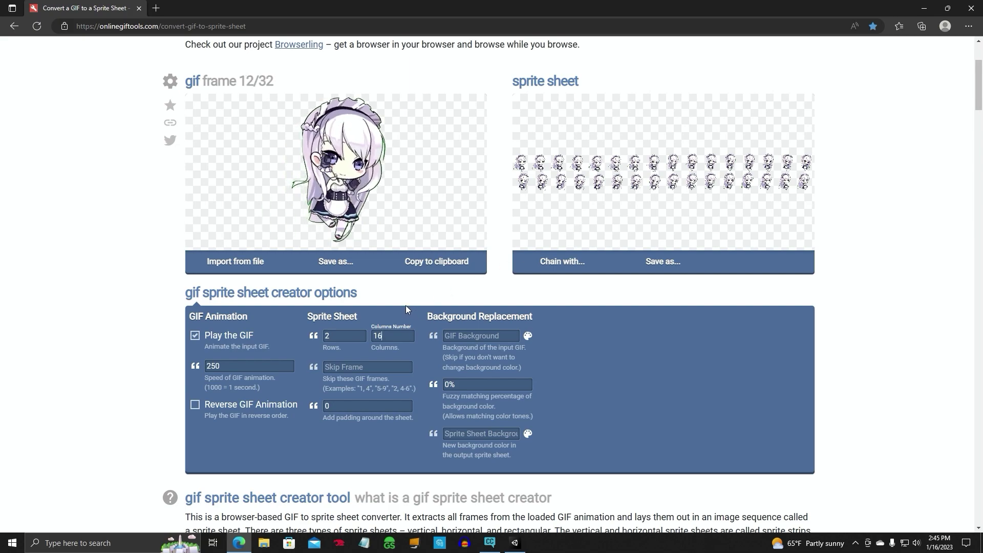
# Download the finished sprite sheet as a PNG named anime2 in the Anime folder and close the browser.
pyautogui.scroll(1, 723, 347)
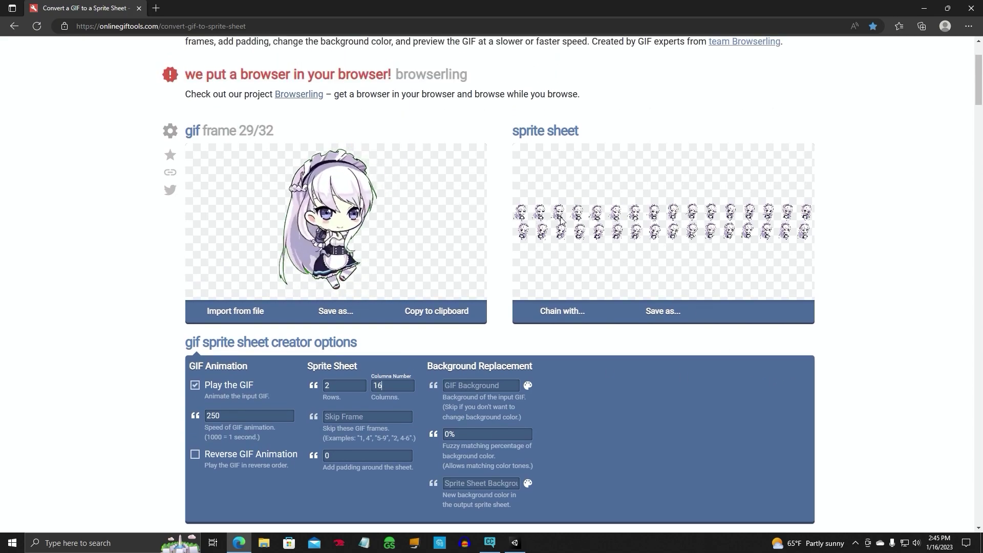
pyautogui.click(662, 310)
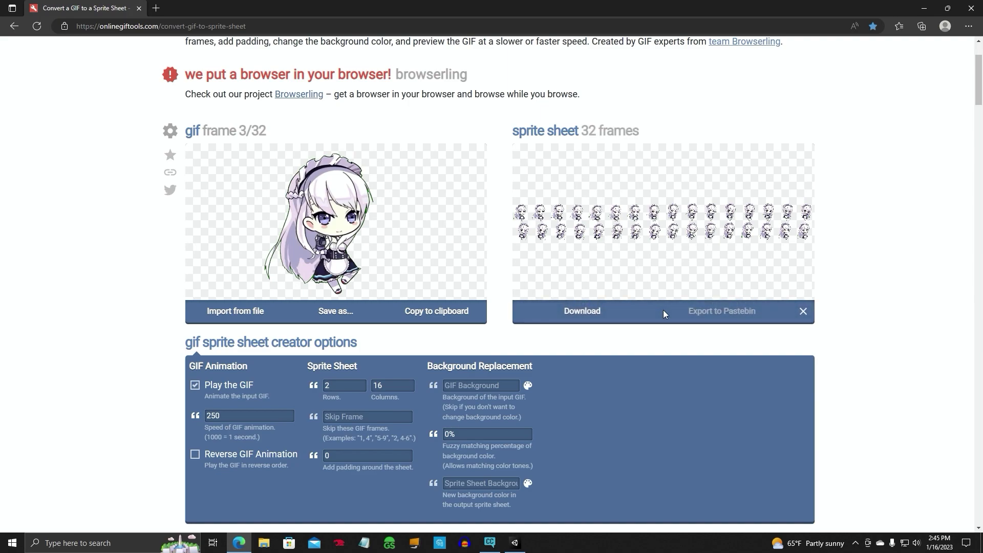
pyautogui.click(568, 314)
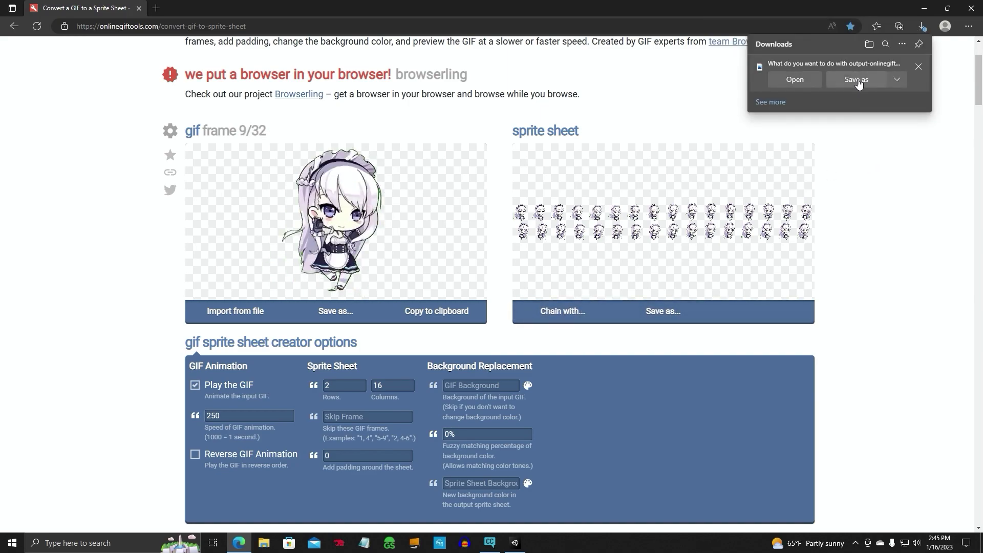
pyautogui.click(859, 81)
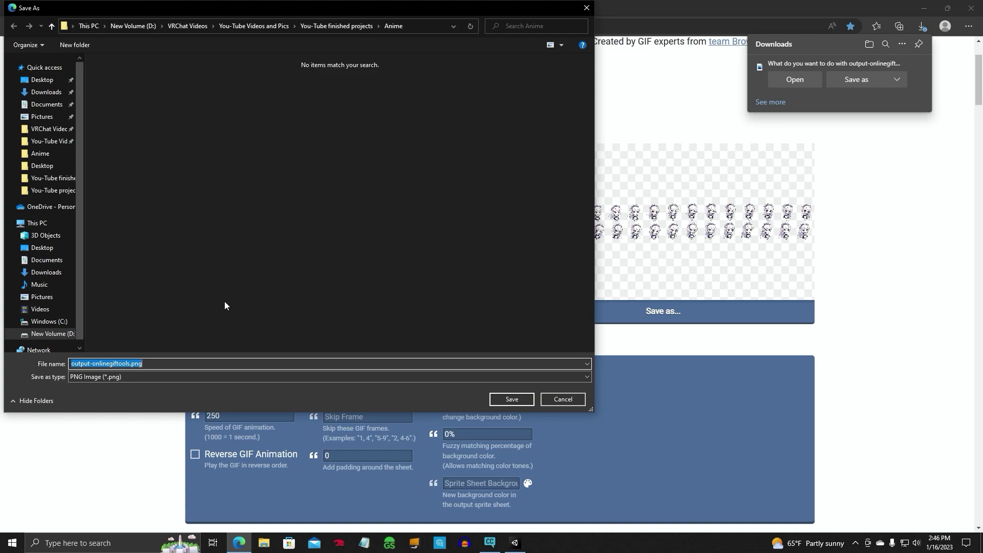
pyautogui.write('anime2')
pyautogui.click(511, 398)
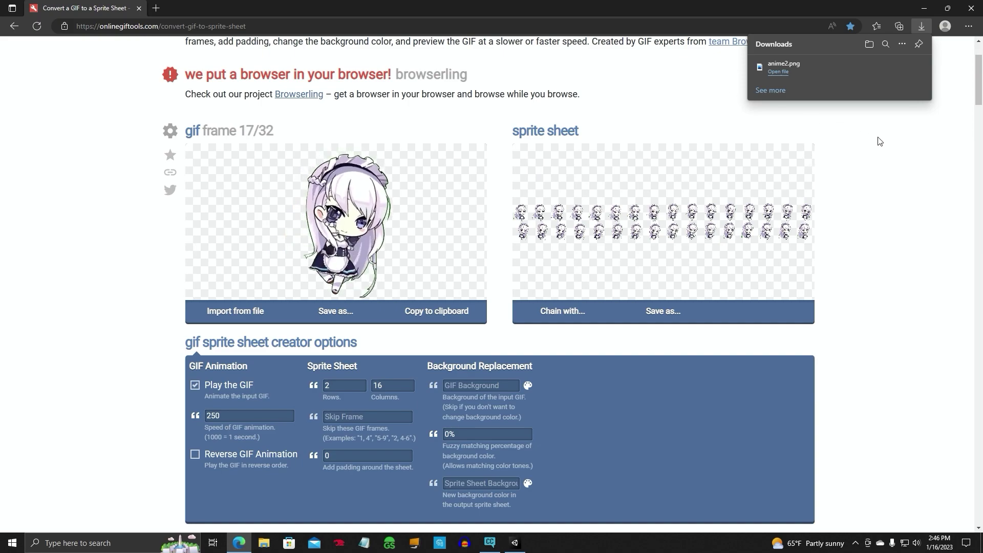
pyautogui.click(971, 11)
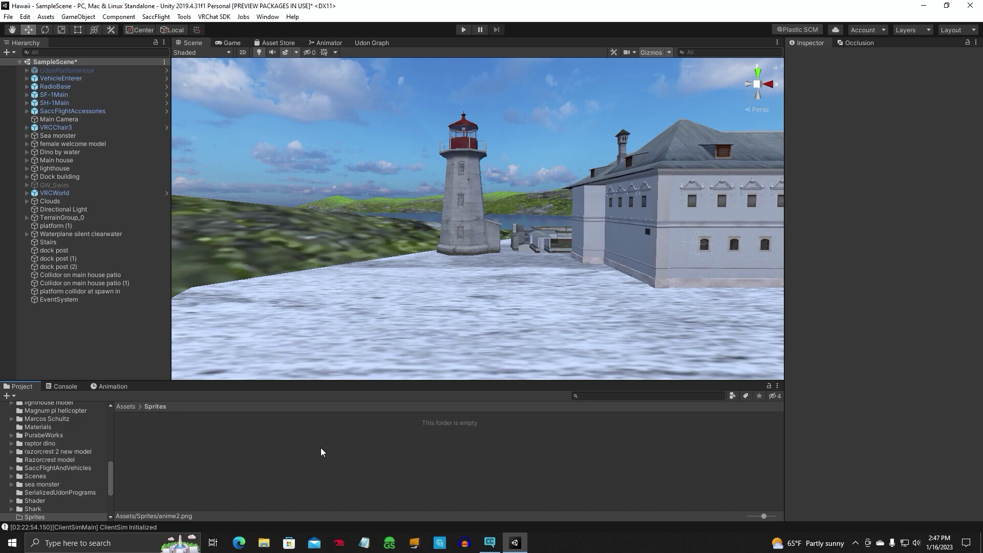
# Import anime2.png into the Unity project's Sprites folder and set its texture type to Sprite (2D and UI).
pyautogui.rightClick(320, 448)
pyautogui.click(372, 284)
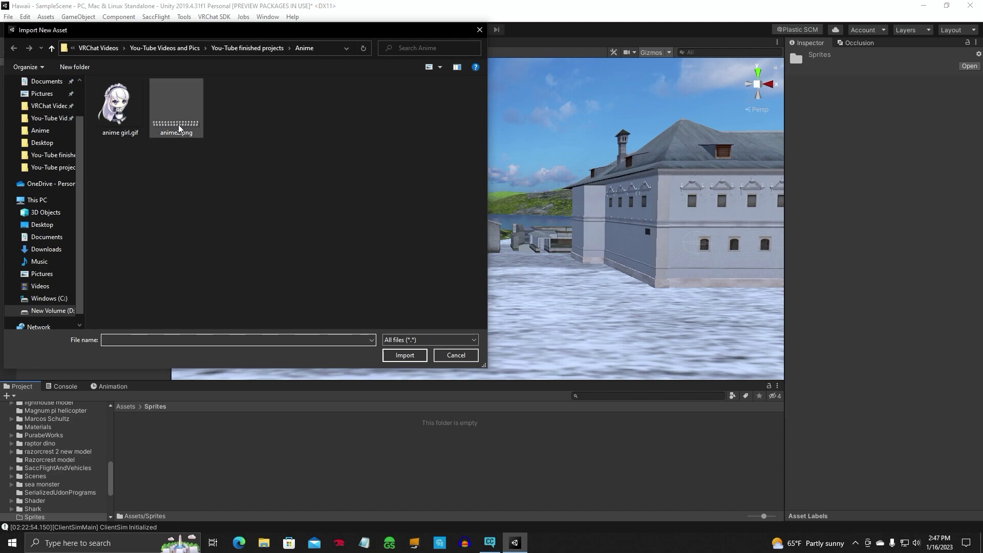
pyautogui.click(179, 123)
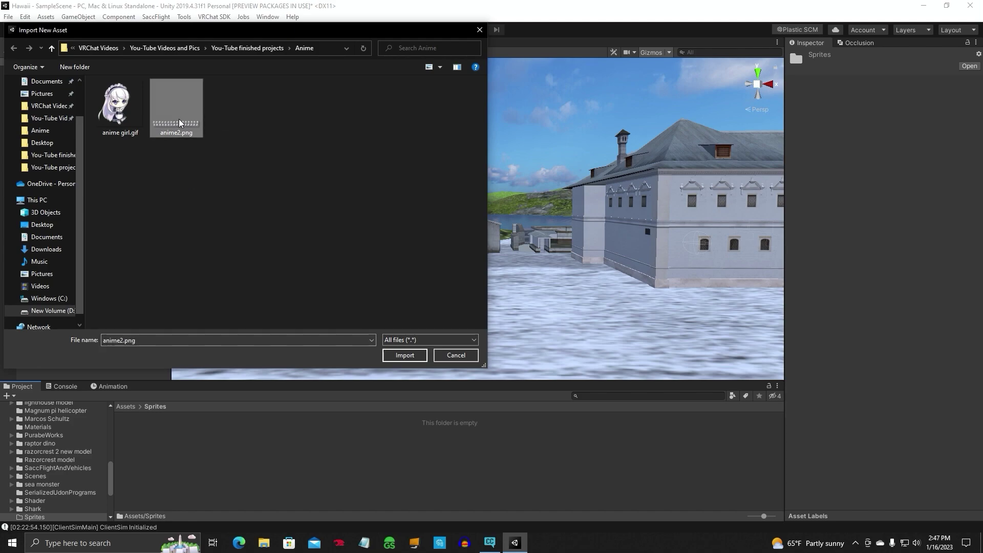
pyautogui.click(404, 356)
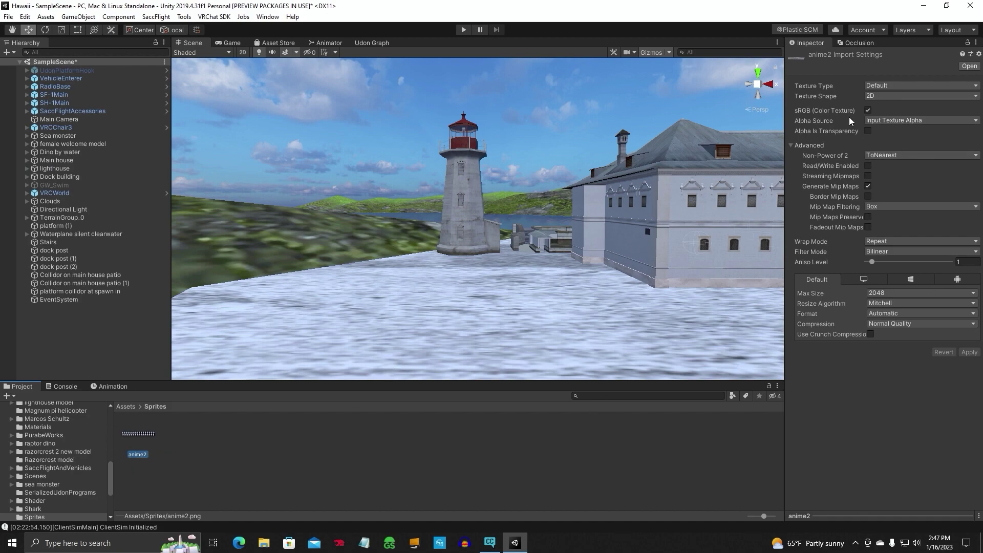
pyautogui.click(972, 86)
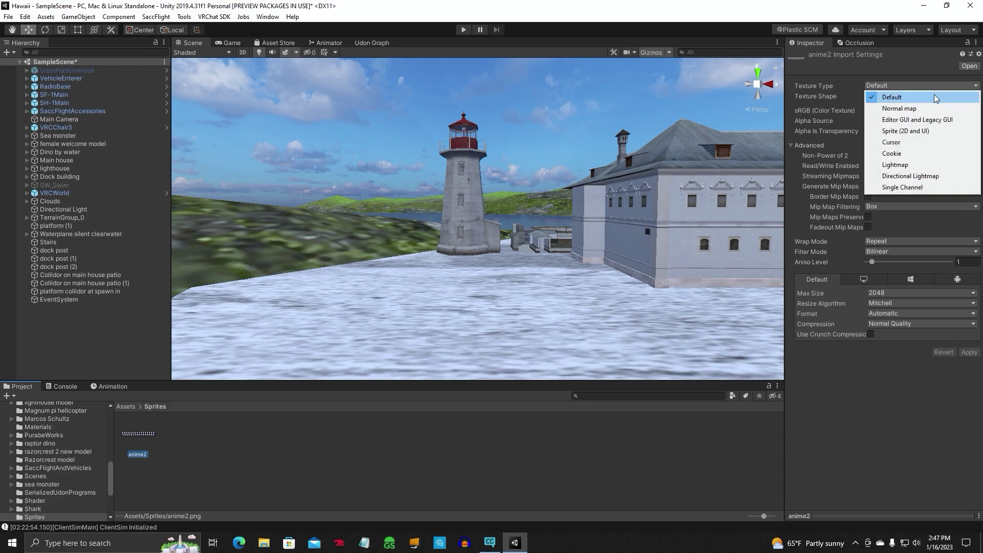
pyautogui.click(891, 131)
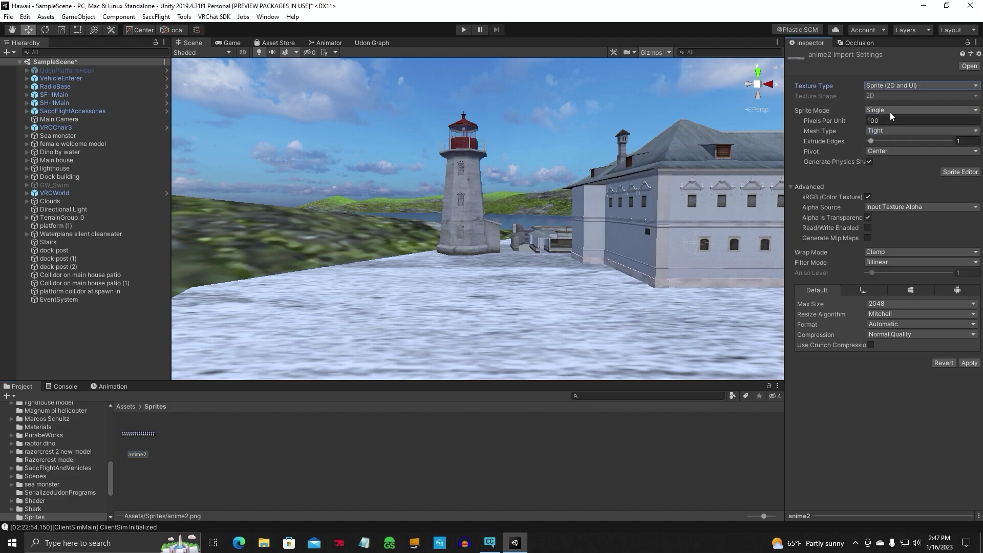
# Set the anime2 texture's sprite mode to Multiple and apply the import settings while opening it in the Sprite Editor.
pyautogui.click(976, 110)
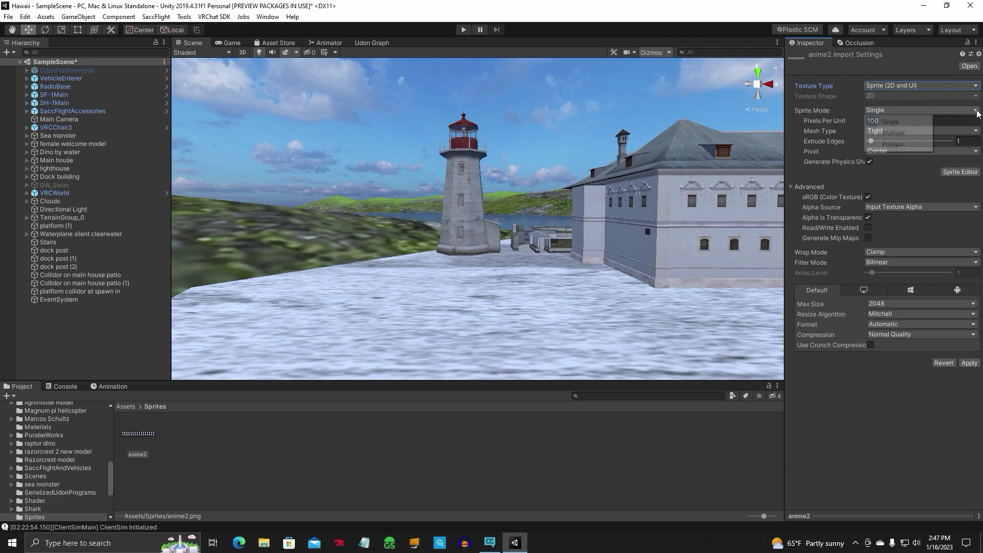
pyautogui.click(908, 133)
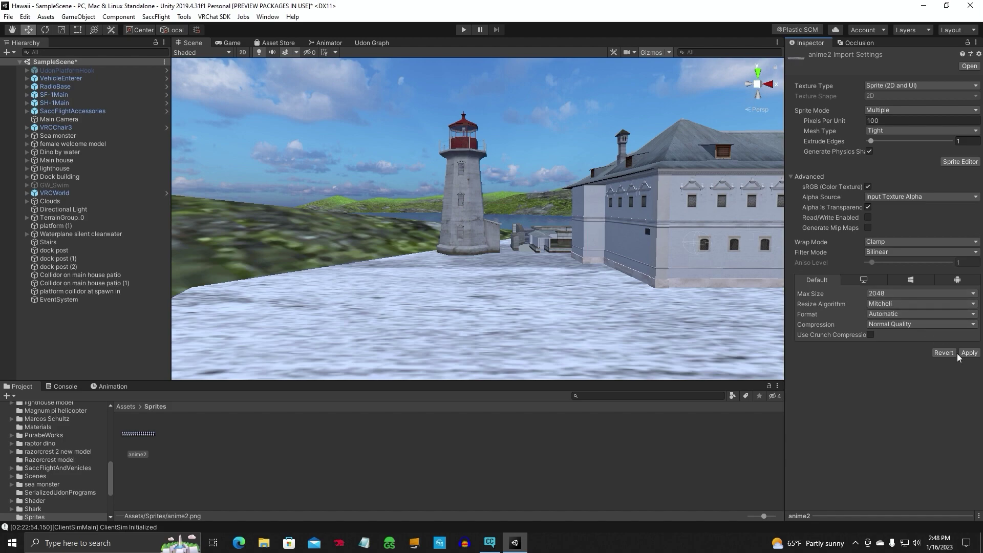
pyautogui.click(954, 162)
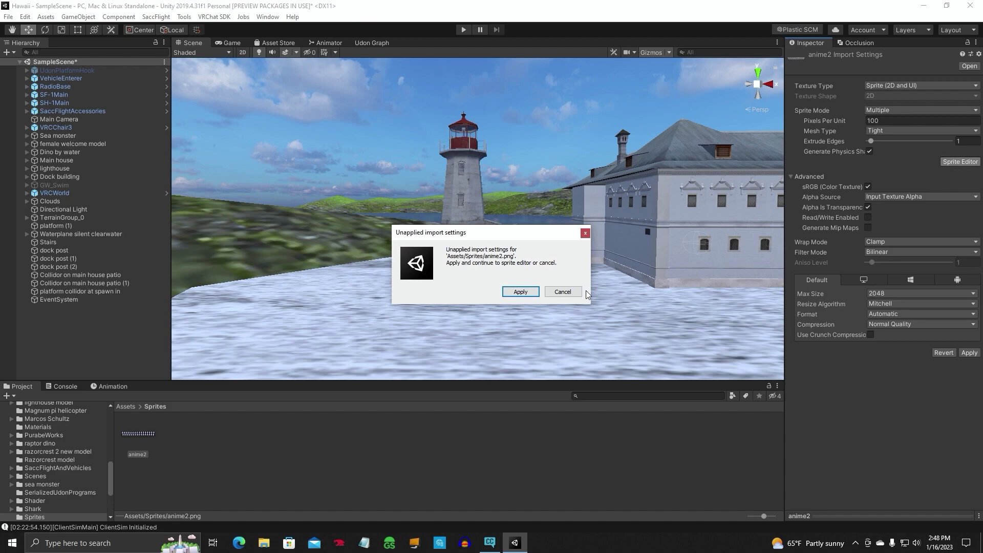
pyautogui.click(519, 293)
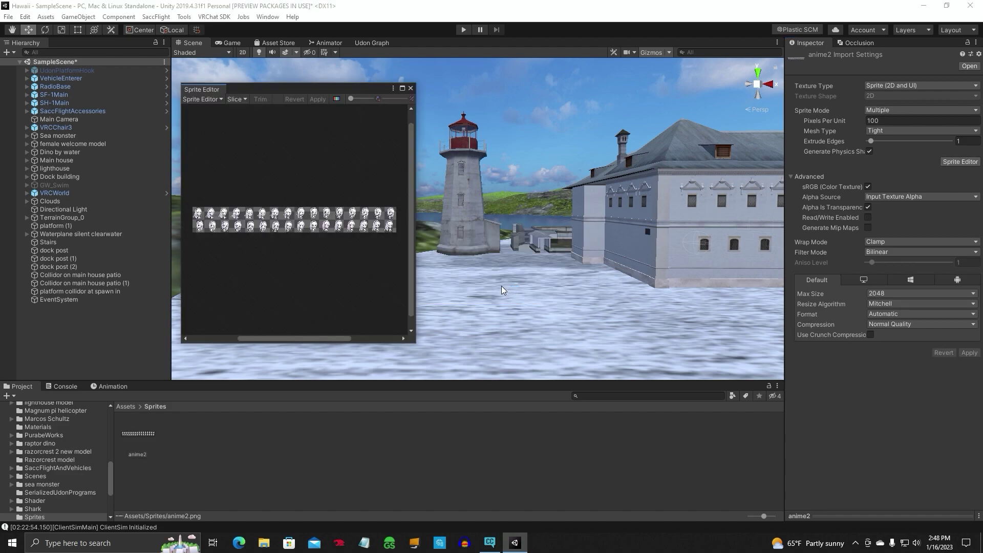
# Slice the anime2 sheet by grid cell count into 16 columns and 2 rows, apply the slices and close the Sprite Editor.
pyautogui.click(247, 99)
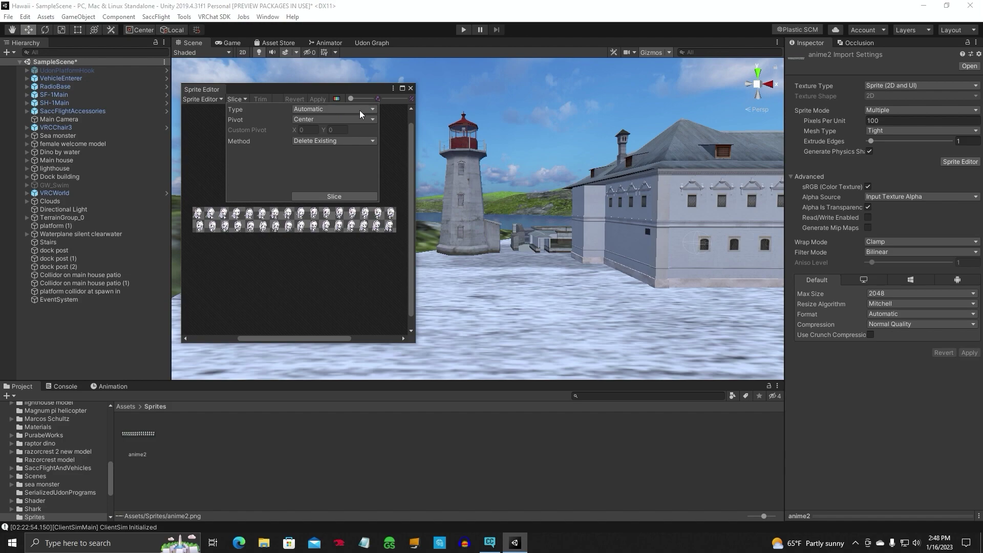
pyautogui.click(372, 109)
pyautogui.click(346, 146)
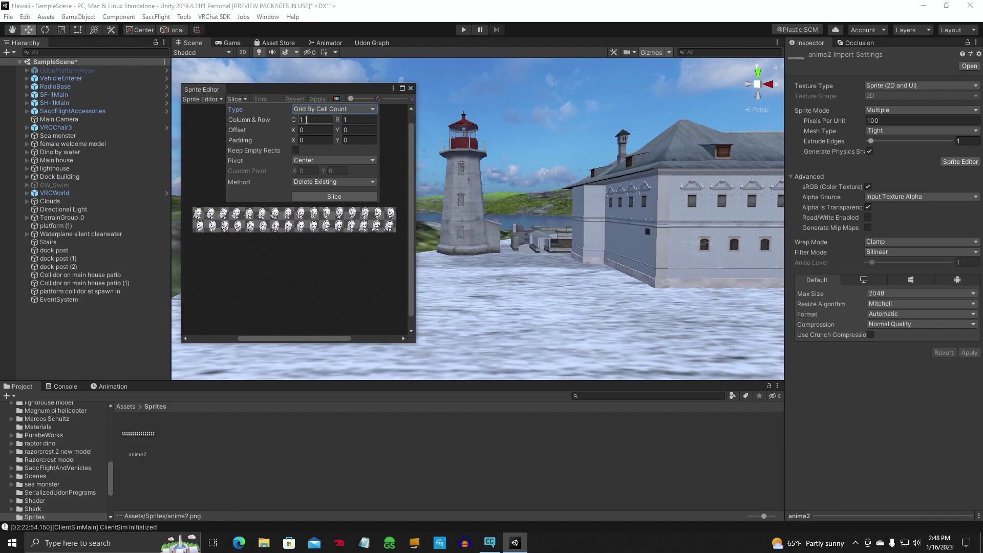
pyautogui.click(307, 119)
pyautogui.click(350, 119)
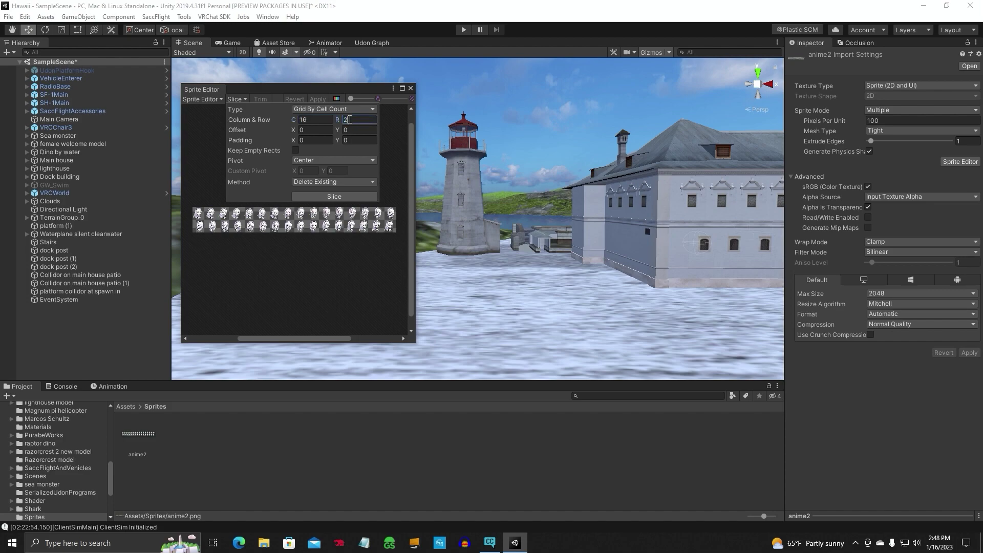
pyautogui.click(332, 196)
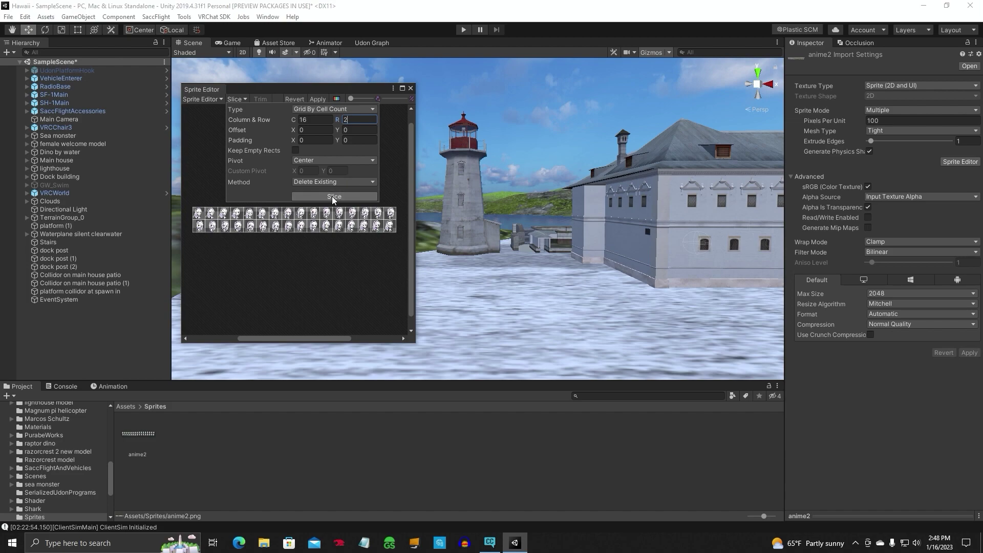
pyautogui.click(317, 98)
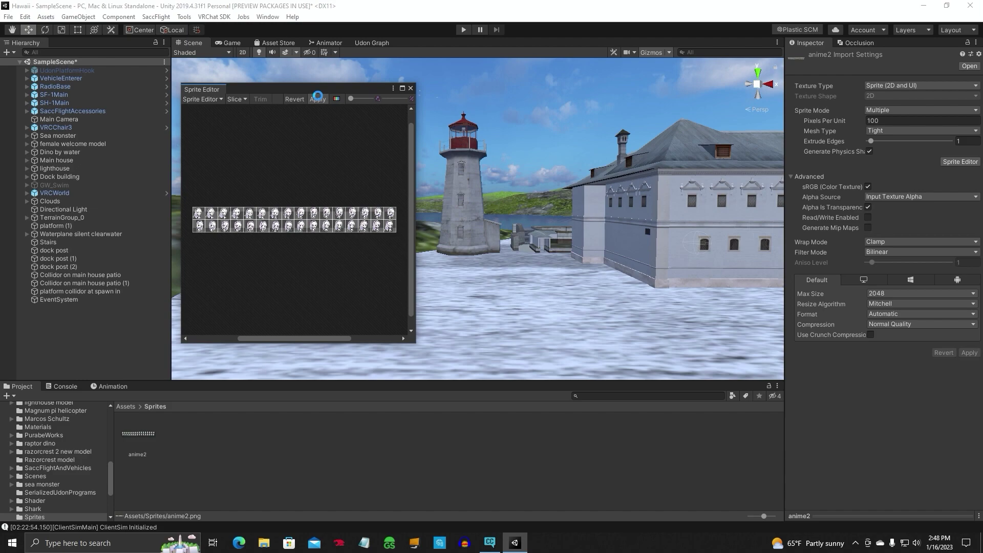
pyautogui.click(410, 88)
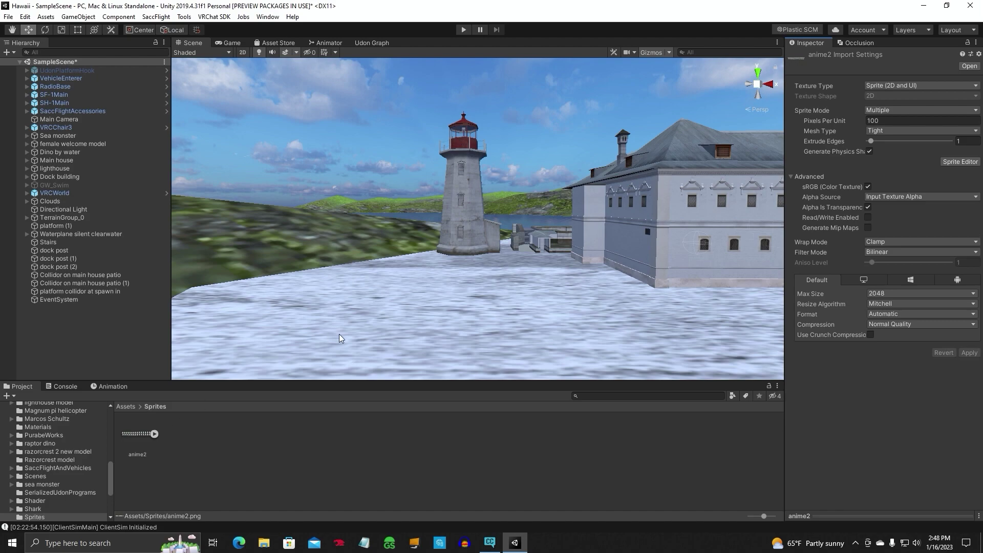
# Place the sliced anime2 sprite in the scene near the lighthouse and save its animation as anime2 in the Assets animations folder.
pyautogui.moveTo(339, 338); pyautogui.dragTo(371, 271, button='right')
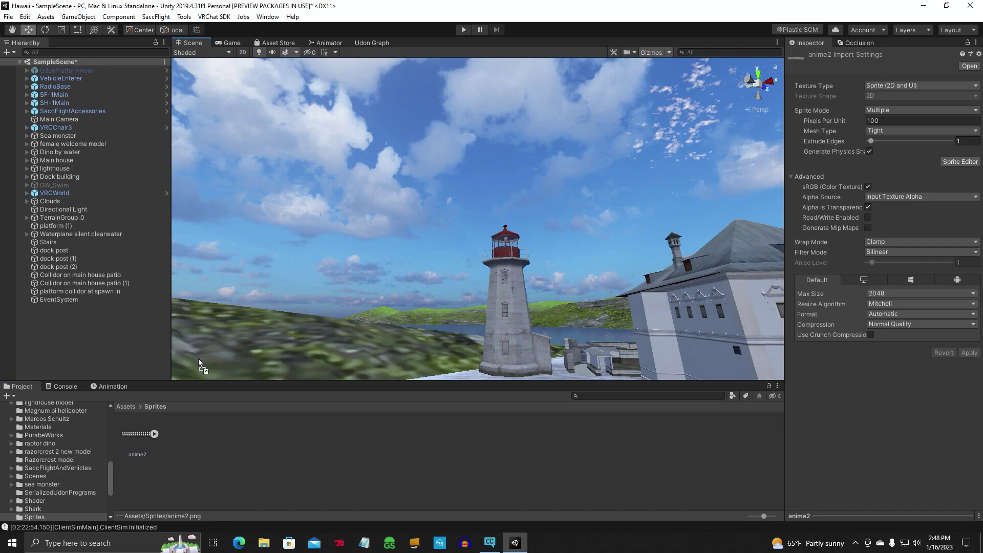
pyautogui.moveTo(198, 359); pyautogui.dragTo(359, 271)
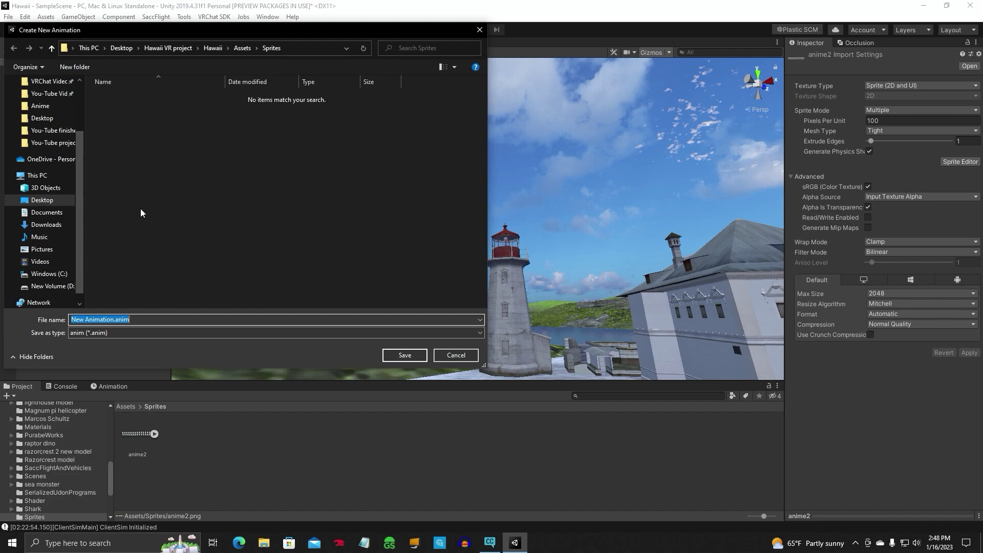
pyautogui.click(42, 201)
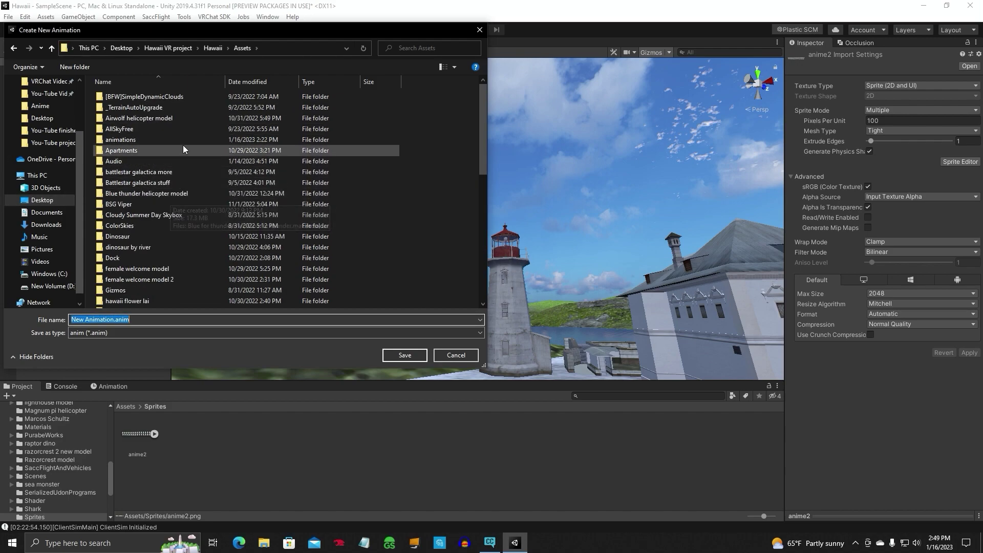
pyautogui.doubleClick(183, 140)
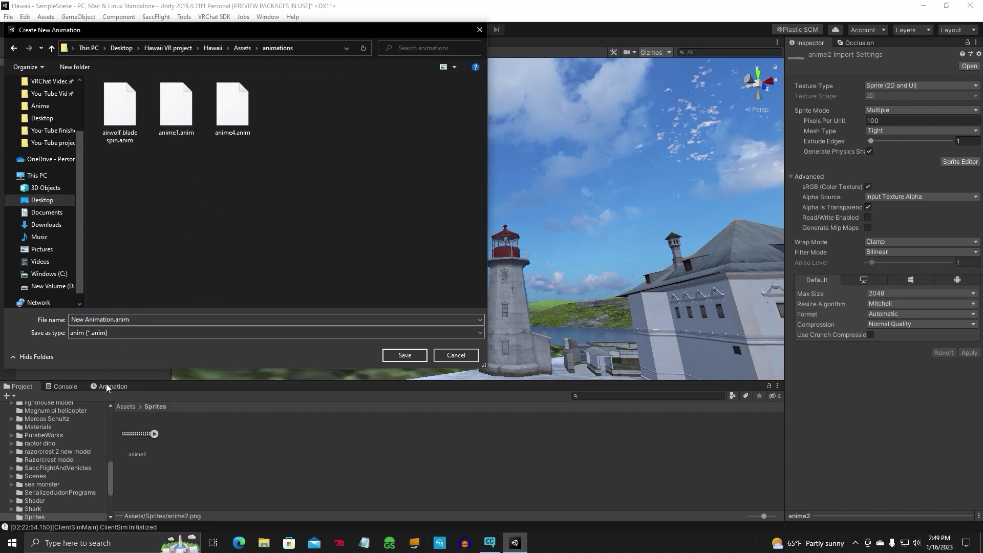
pyautogui.click(136, 319)
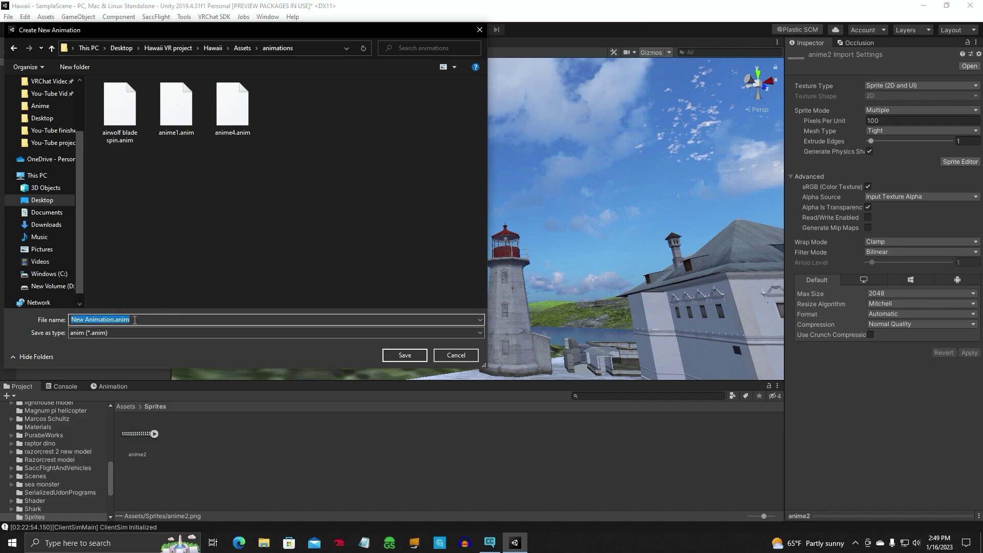
pyautogui.write('anime')
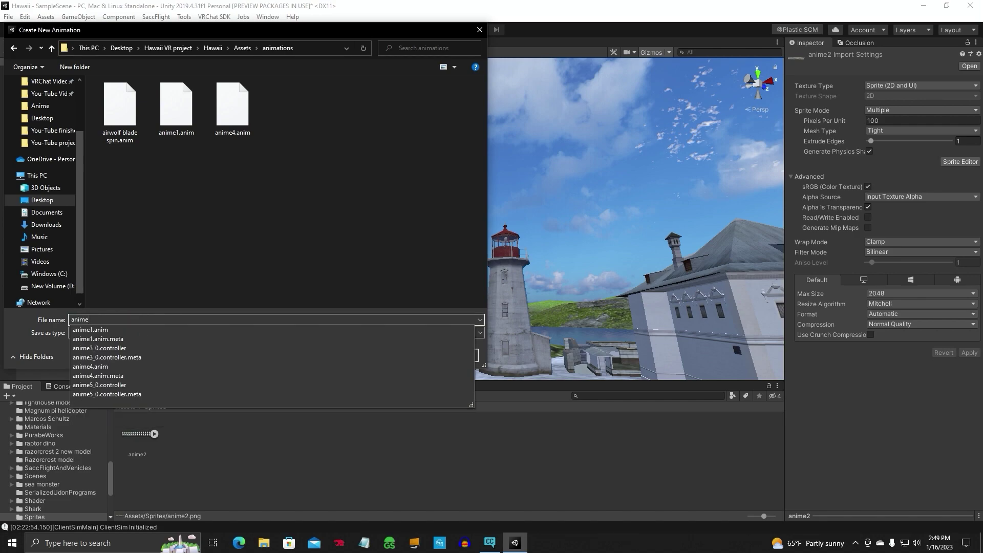
pyautogui.write('2')
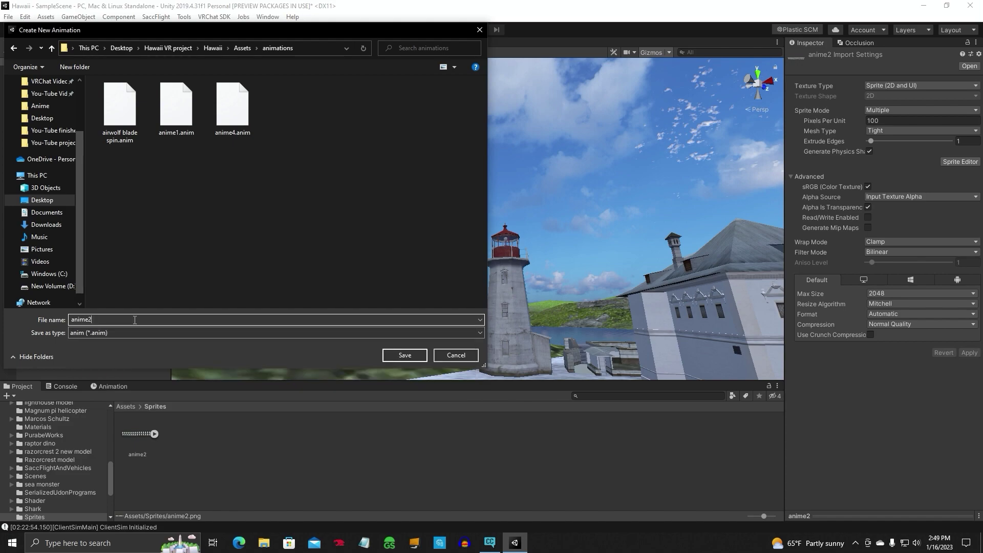
pyautogui.click(406, 355)
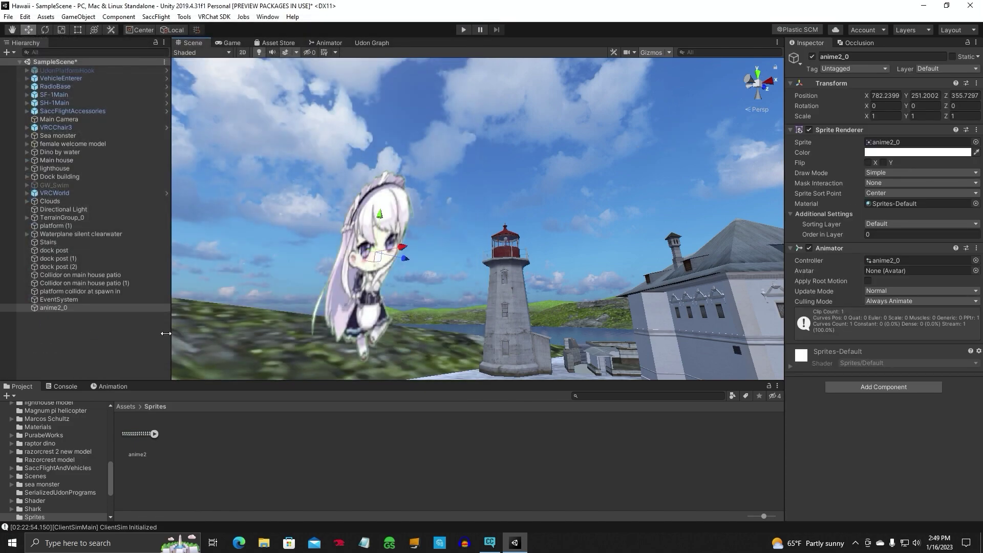
# Move the anime2_0 sprite down and across to the ground before the lighthouse, at about Y 245 and Z 382.
pyautogui.moveTo(308, 218); pyautogui.dragTo(378, 264, button='right')
pyautogui.scroll(-3, 394, 296)
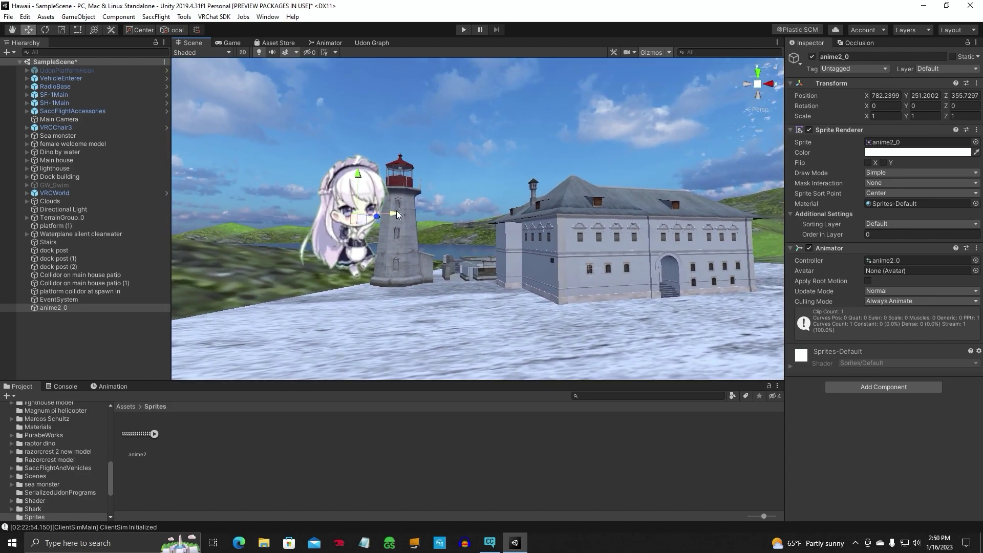
pyautogui.moveTo(398, 215); pyautogui.dragTo(441, 220)
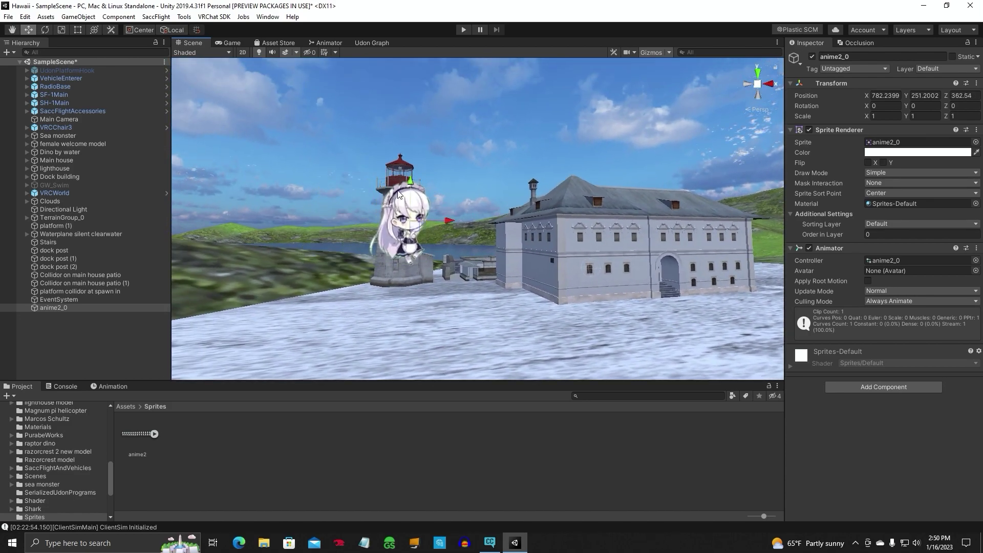
pyautogui.moveTo(414, 181); pyautogui.dragTo(418, 262)
pyautogui.moveTo(522, 226); pyautogui.dragTo(407, 266, button='right')
pyautogui.scroll(-4, 407, 266)
pyautogui.moveTo(614, 204); pyautogui.dragTo(763, 204)
pyautogui.press('f')
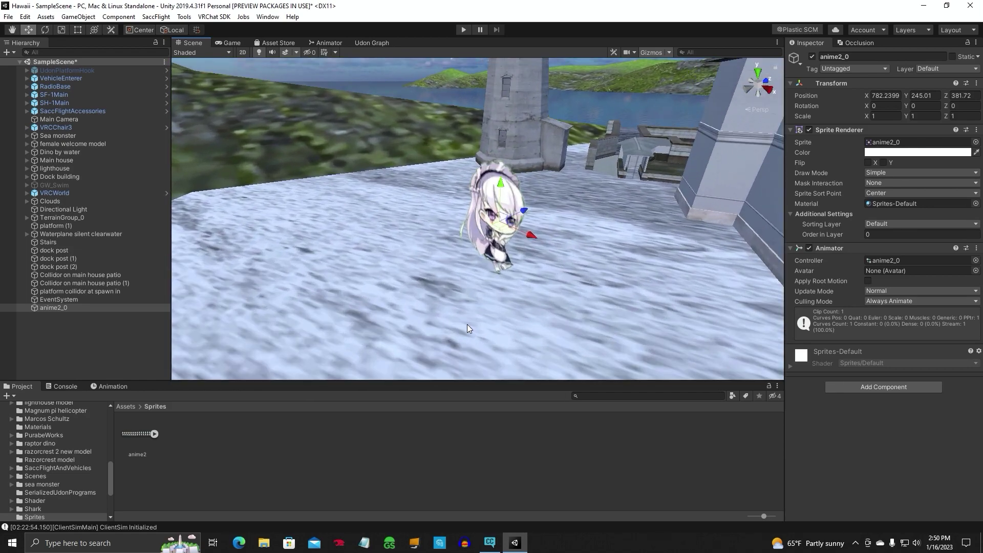
# Scale the anime2_0 sprite down uniformly to about 0.36.
pyautogui.click(62, 29)
pyautogui.moveTo(505, 221); pyautogui.dragTo(597, 234)
pyautogui.moveTo(597, 233); pyautogui.dragTo(409, 335, button='right')
pyautogui.scroll(3, 473, 303)
pyautogui.scroll(-3, 516, 281)
pyautogui.click(29, 30)
pyautogui.scroll(-3, 452, 331)
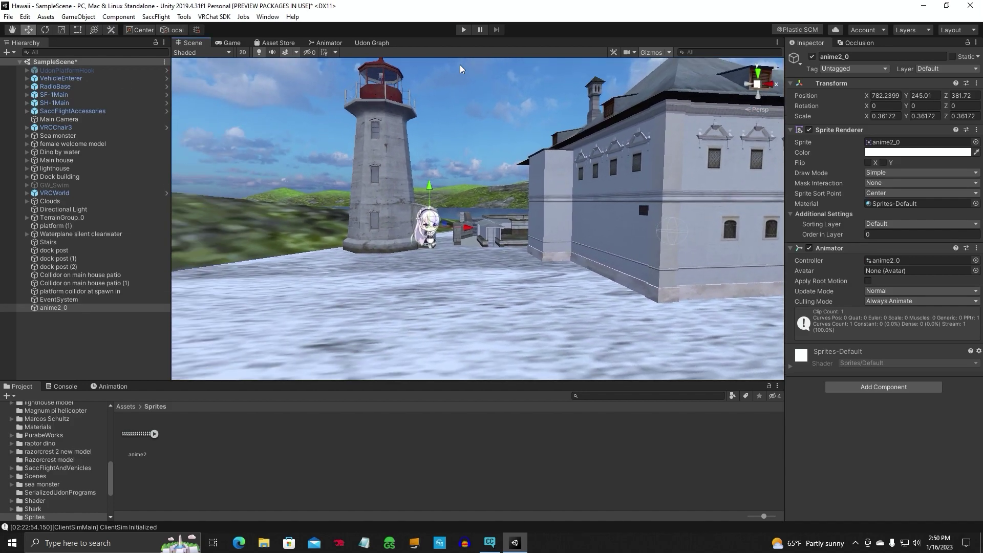
# Run the world in play mode, walk up to the sprite beside the lighthouse to examine its dance animation, and exit play mode.
pyautogui.click(462, 29)
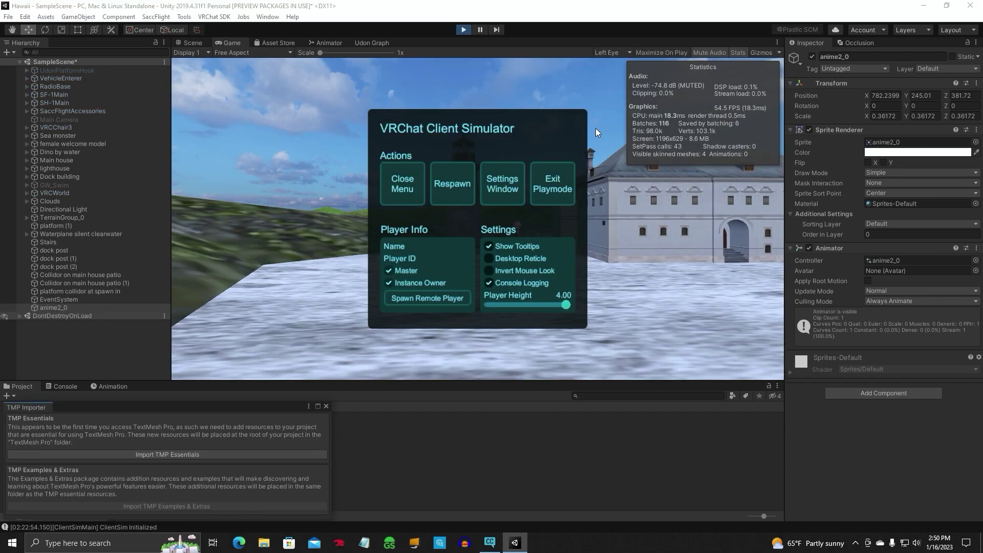
pyautogui.click(403, 189)
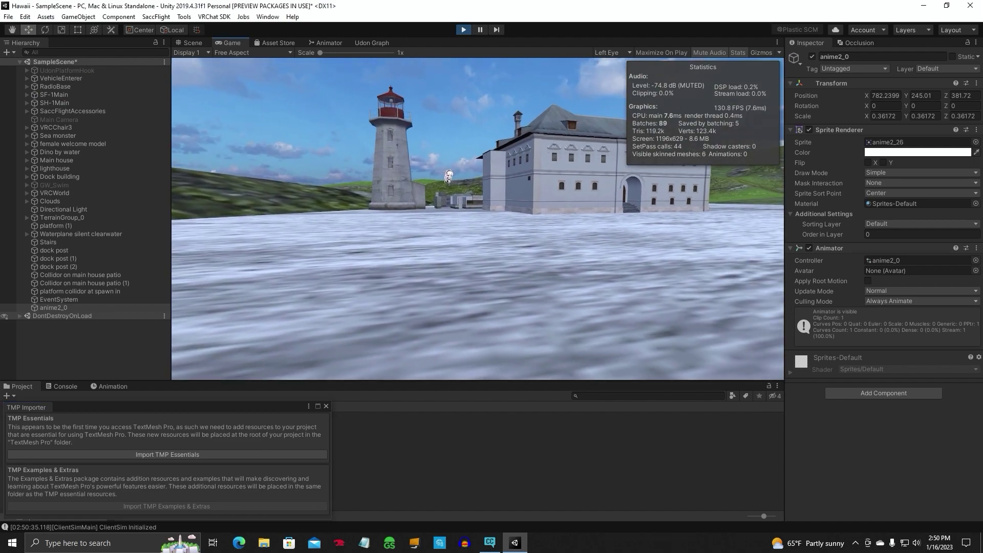
pyautogui.press('w')
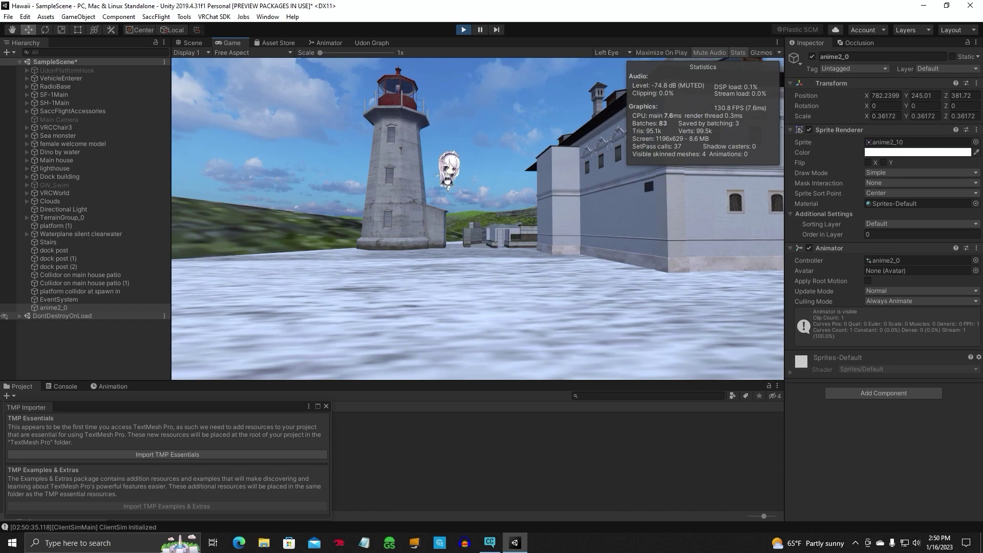
pyautogui.press('w')
pyautogui.press('w')
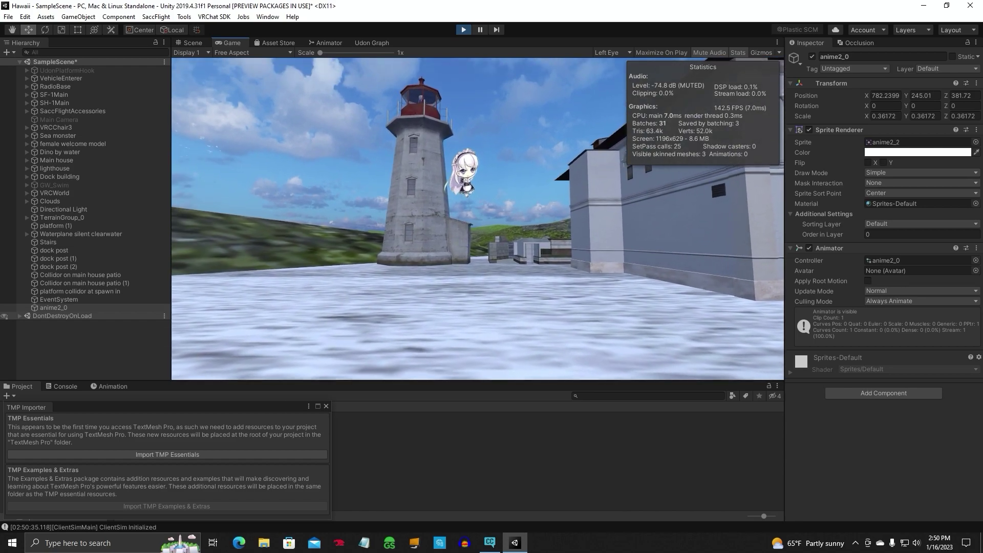
pyautogui.press('w')
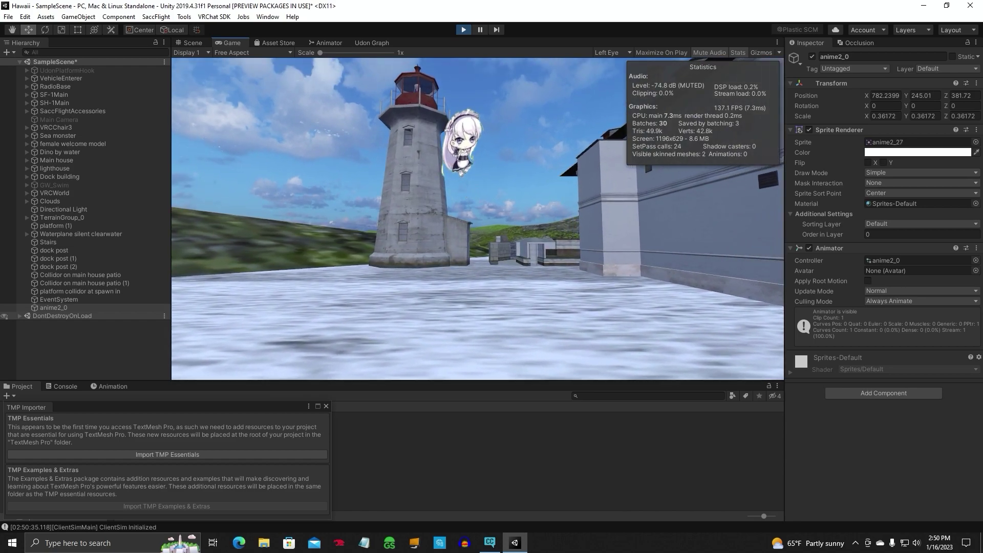
pyautogui.press('w')
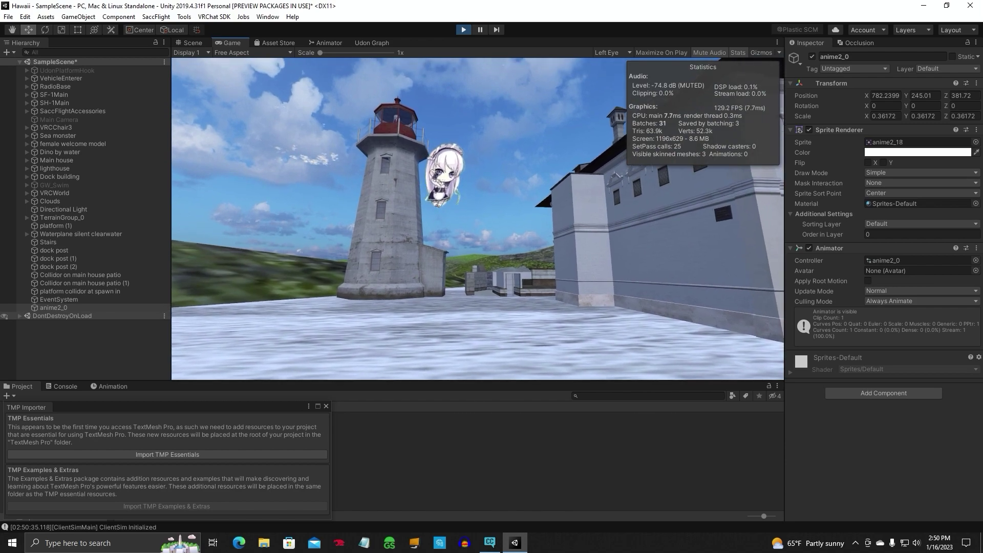
pyautogui.press('w')
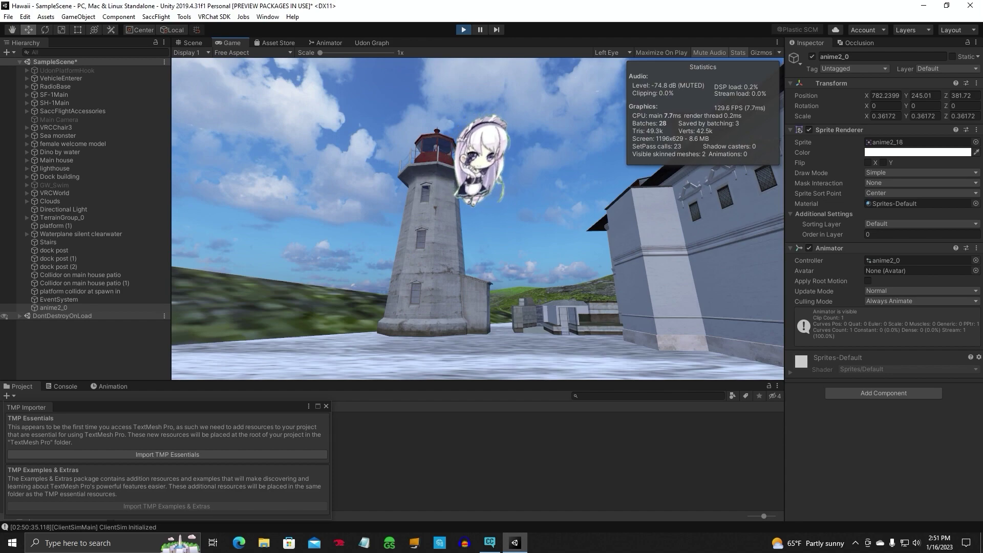
pyautogui.press('w')
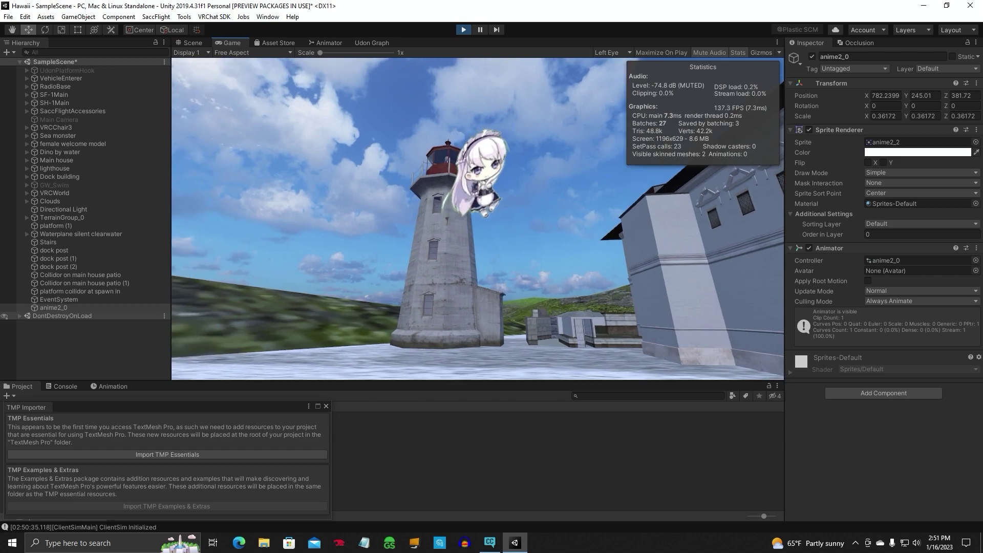
pyautogui.press('w')
pyautogui.press('w')
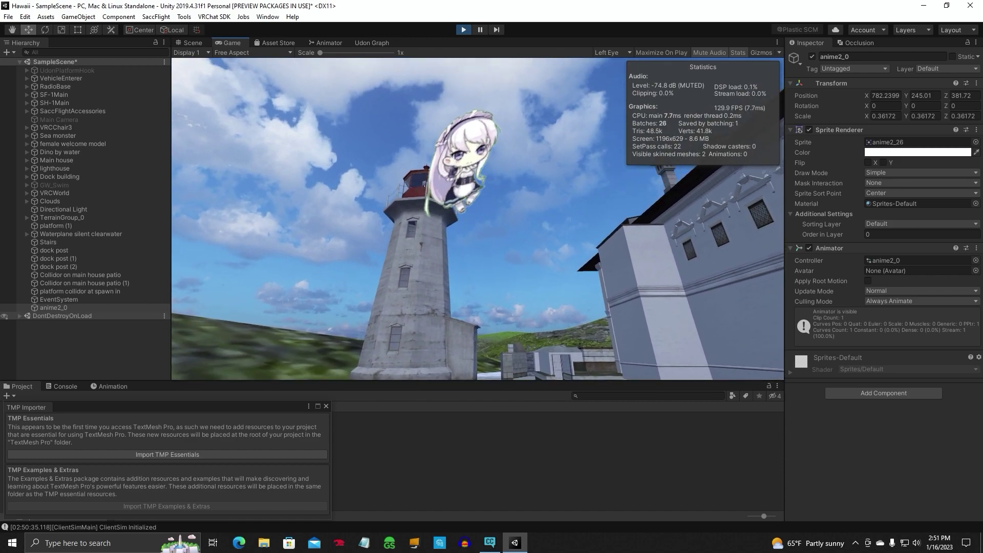
pyautogui.press('s')
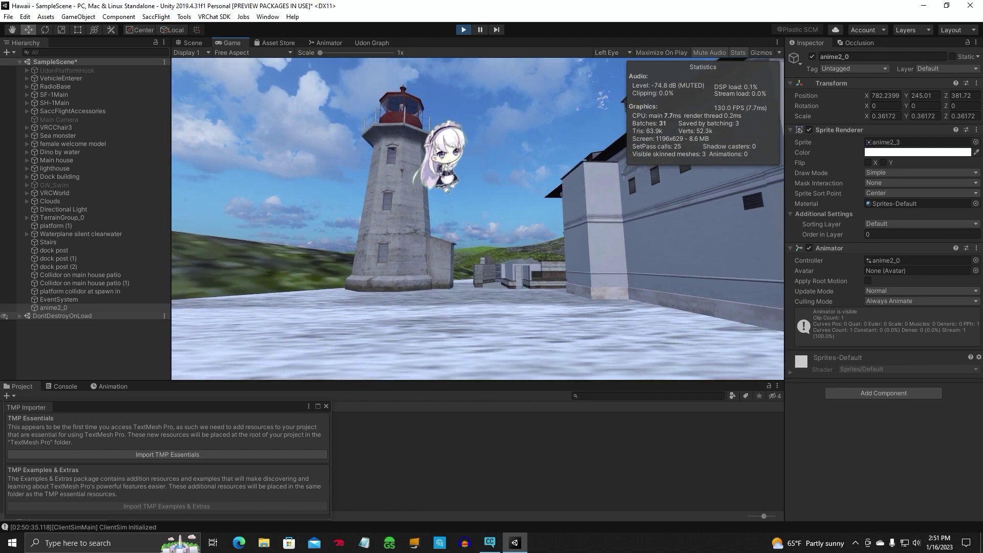
pyautogui.press('w')
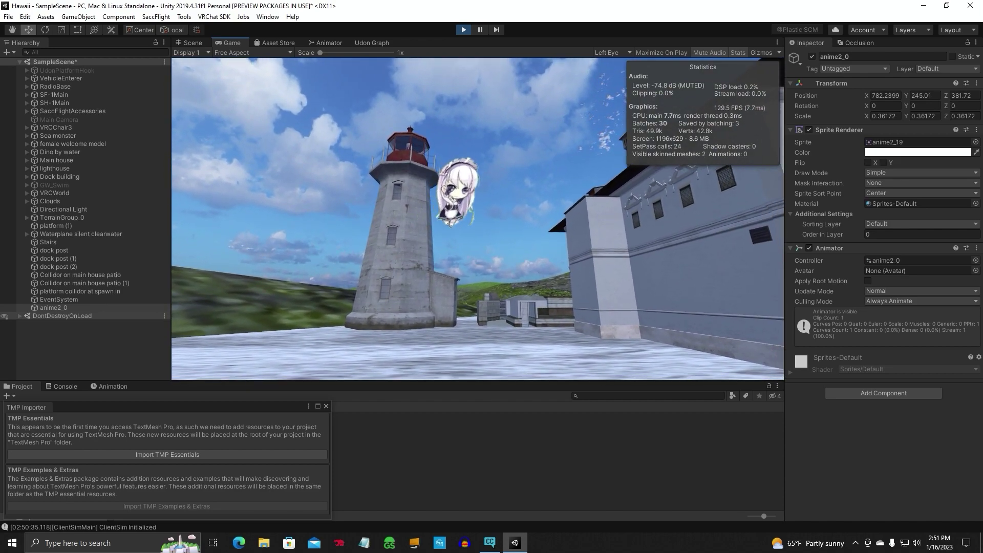
pyautogui.press('Escape')
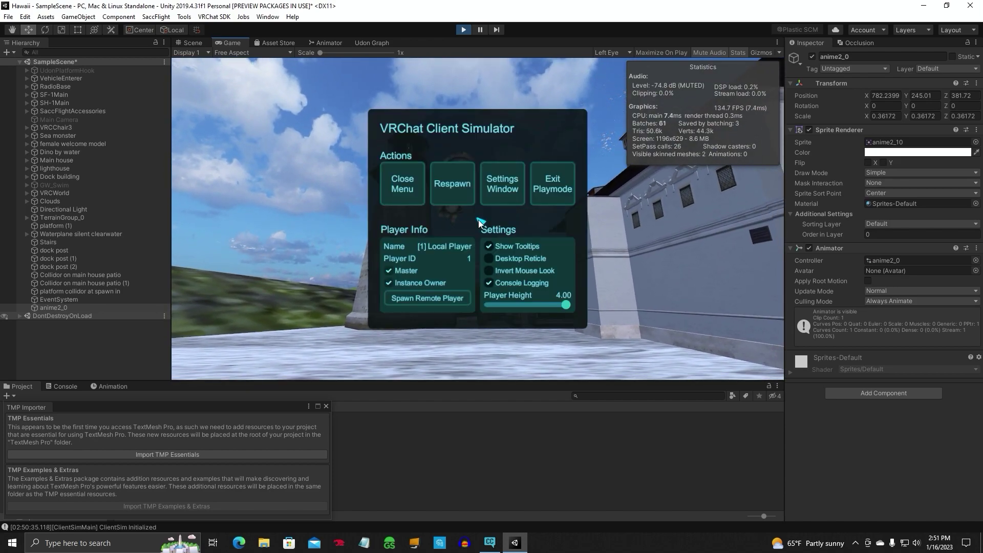
pyautogui.click(555, 191)
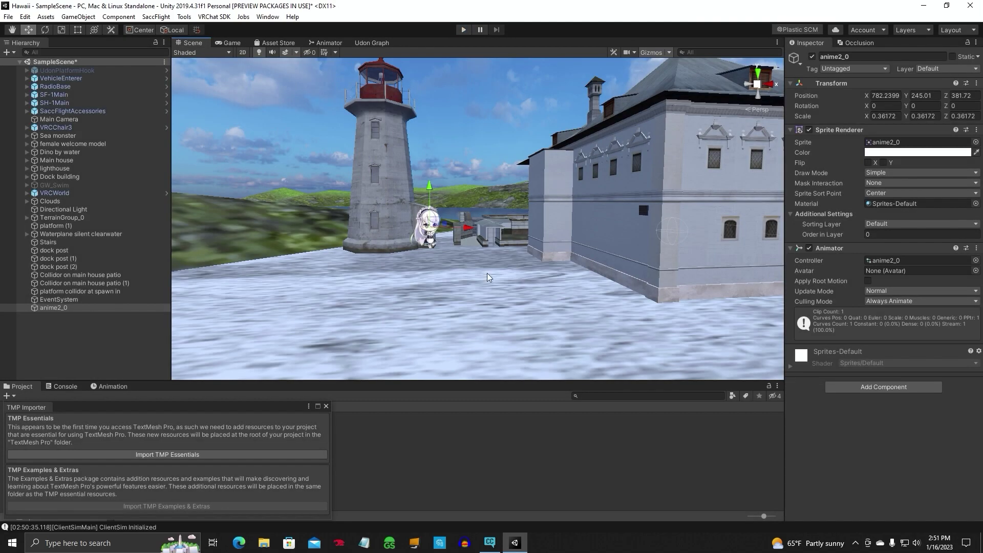
pyautogui.moveTo(500, 249); pyautogui.dragTo(492, 269, button='right')
pyautogui.scroll(3, 481, 281)
pyautogui.scroll(3, 461, 289)
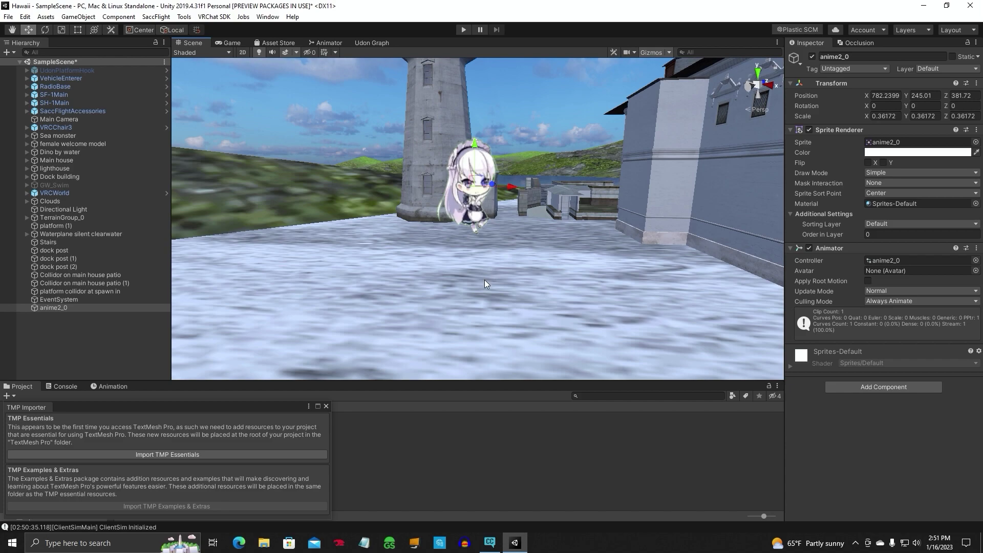
pyautogui.moveTo(485, 280); pyautogui.dragTo(468, 310, button='right')
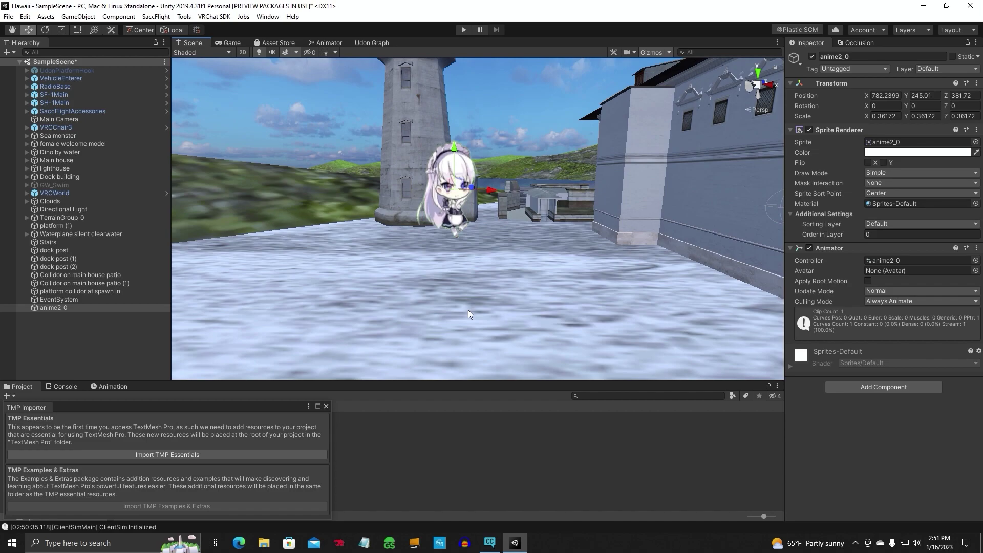